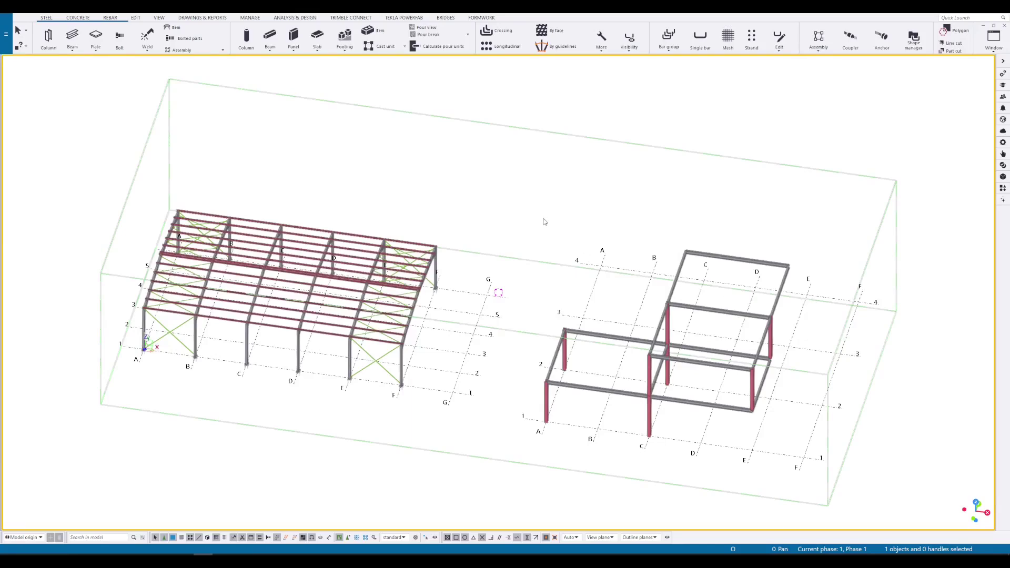
Step: Nudge the 3-D model left, then switch it to a flat plan view with Ctrl+P
middle_click_drag(545, 221, 526, 219)
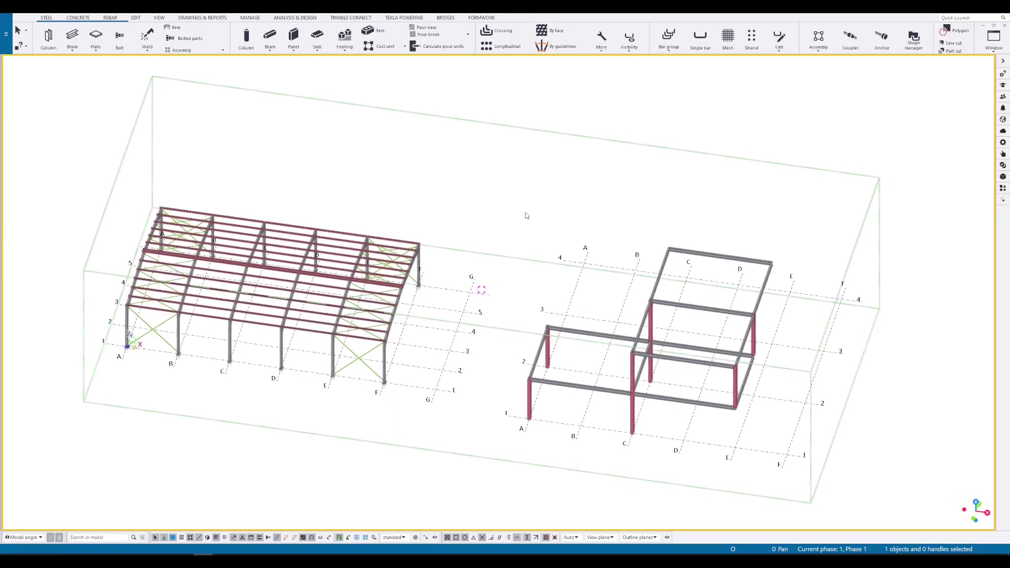
key("ctrl+p")
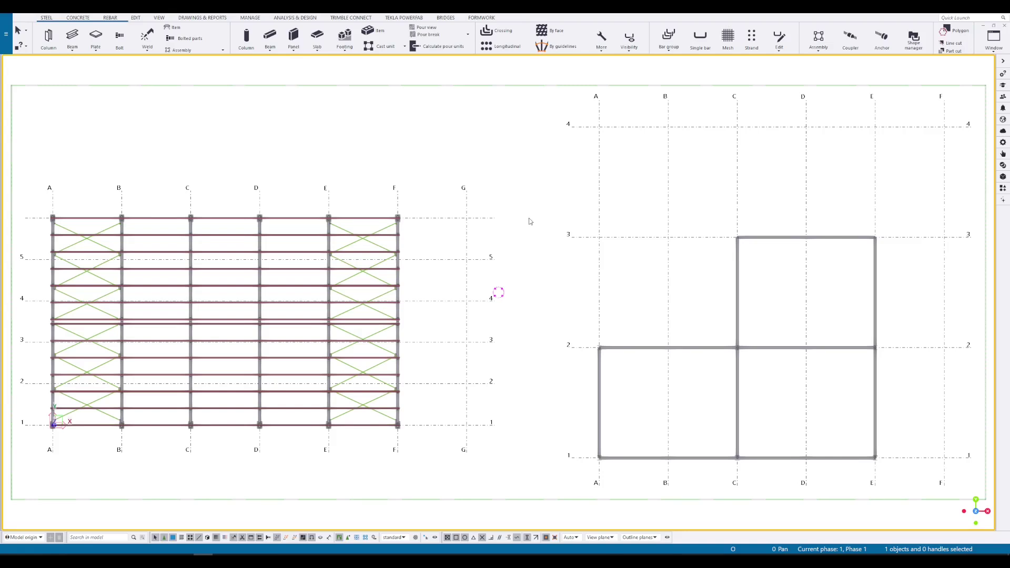
Step: Create a GA drawing from the 3d-Rendered view and open it
left_click(199, 18)
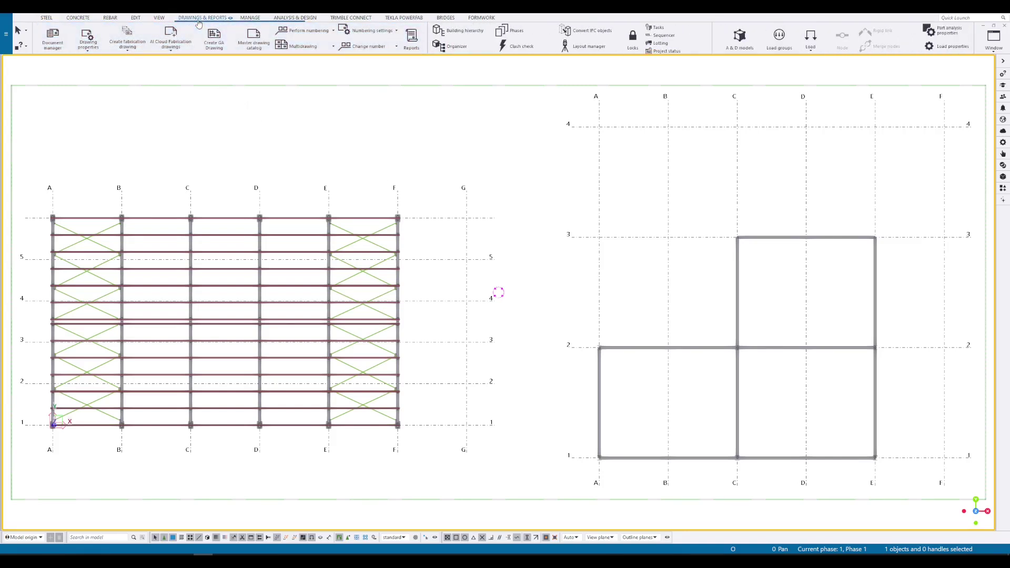
left_click(214, 37)
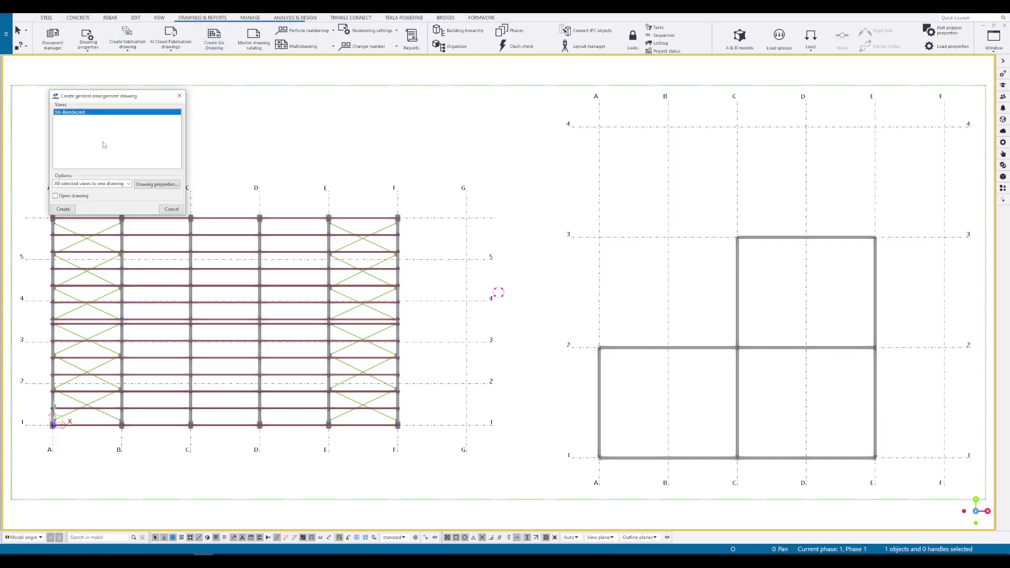
left_click(69, 211)
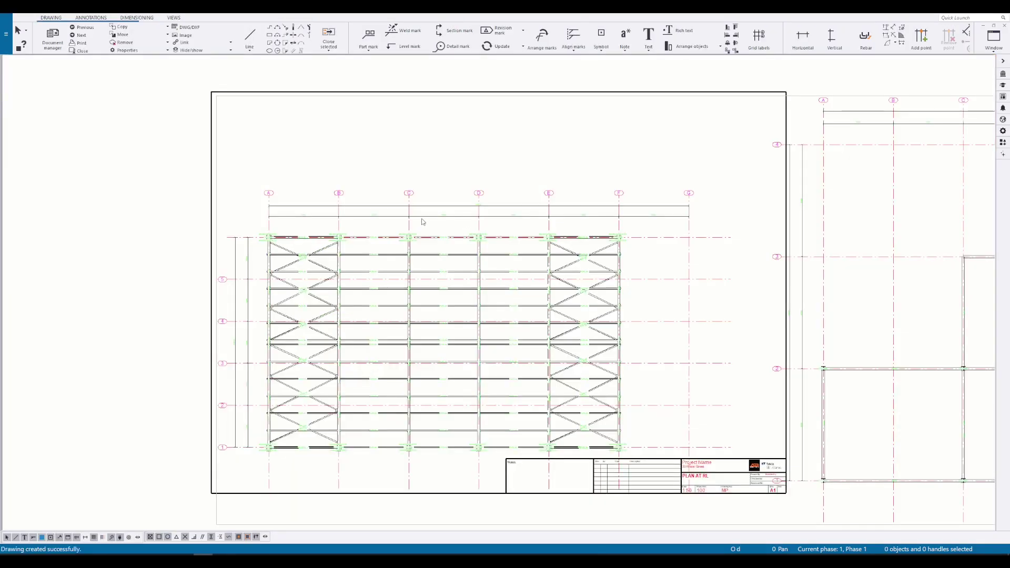
Step: Change the plan view's scale from 1:50 to 1:100 in View Properties
scroll(423, 222, "down", 3)
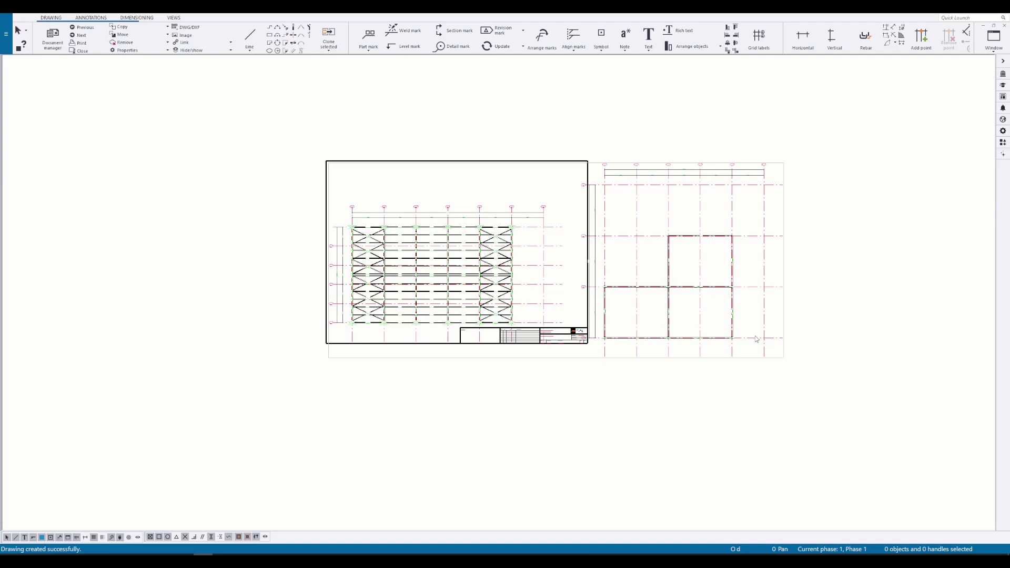
double_click(743, 359)
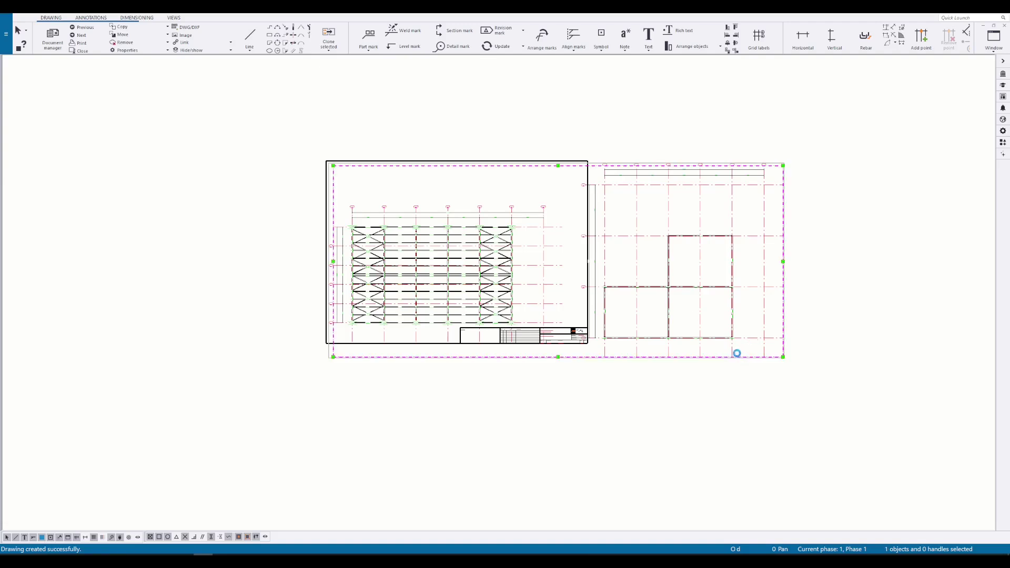
double_click(847, 139)
type("100")
left_click(824, 395)
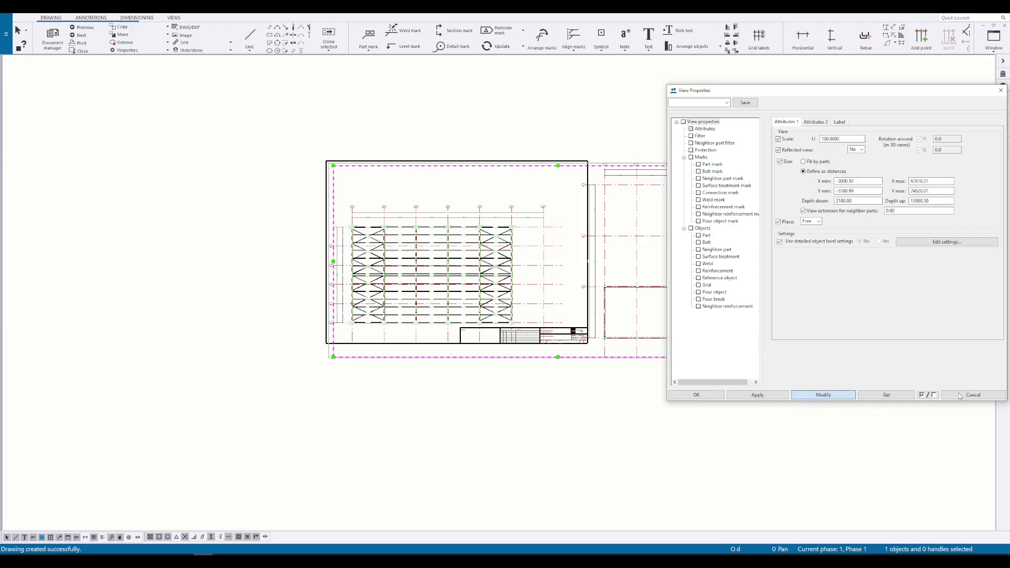
left_click(958, 394)
Step: Move the plan view up and left inside the sheet border
left_click(719, 335)
scroll(647, 321, "up", 2)
left_click(638, 317)
left_click_drag(641, 310, 471, 243)
left_click(637, 279)
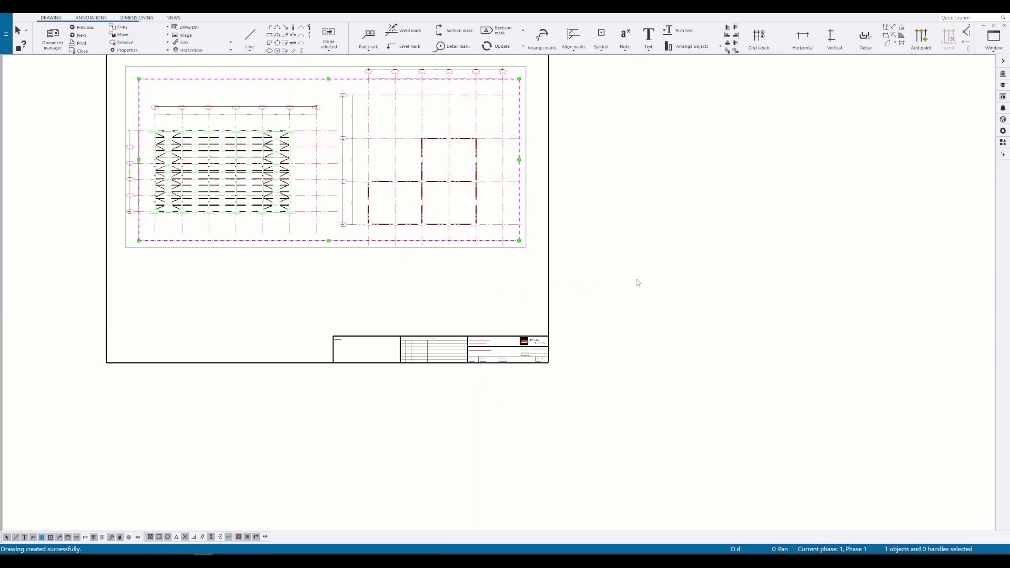
Step: Insert the BPA Keyplan component at the sheet's lower-left corner
left_click(999, 142)
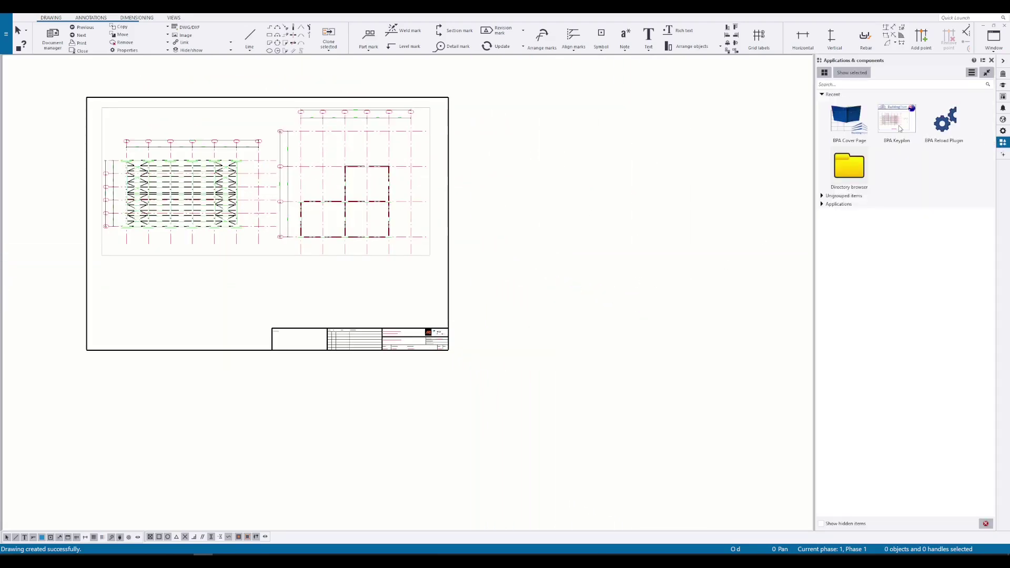
left_click(899, 128)
middle_click_drag(422, 225, 494, 228)
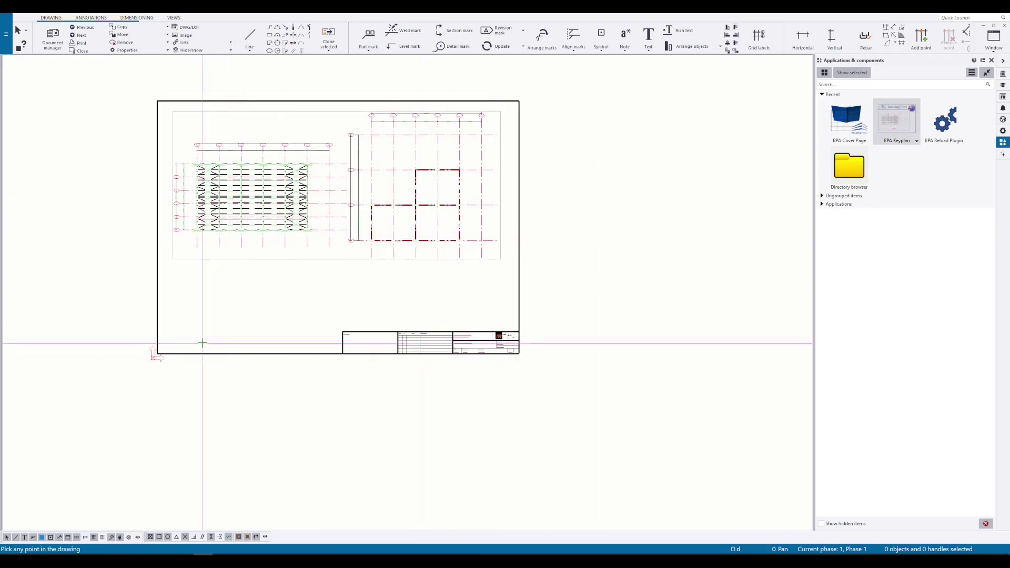
left_click(157, 353)
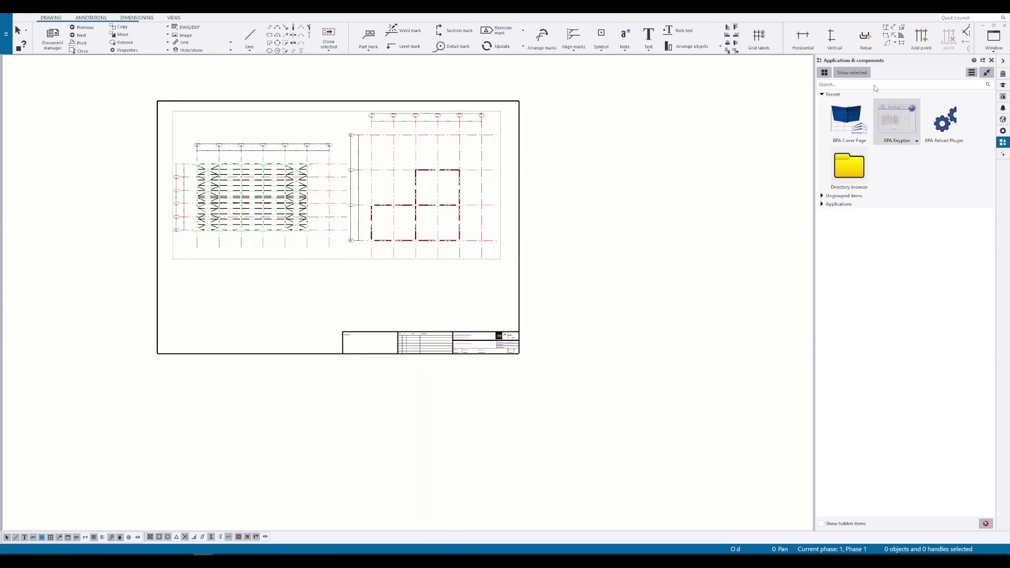
left_click(1002, 60)
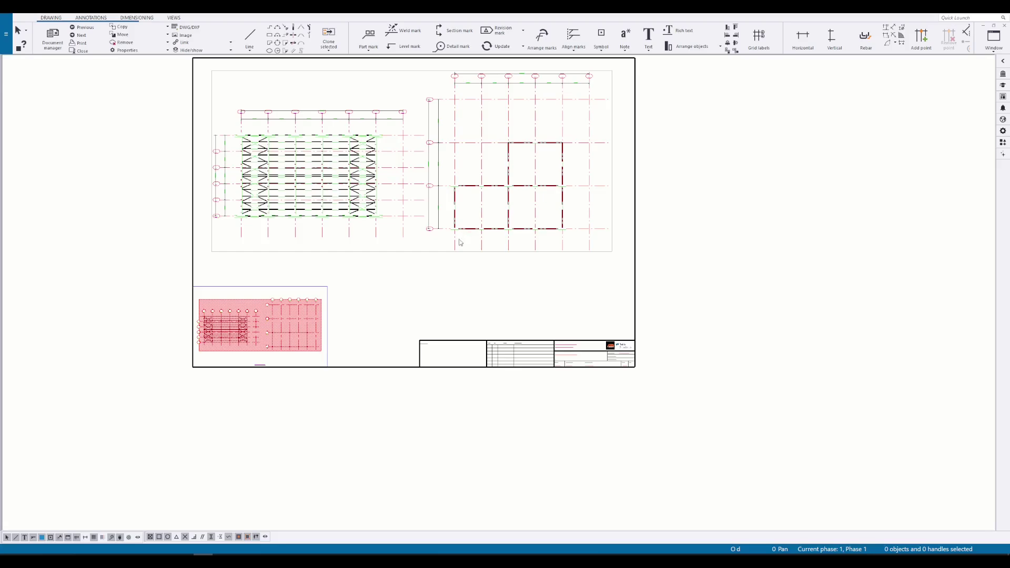
scroll(274, 313, "up", 3)
scroll(367, 286, "down", 1)
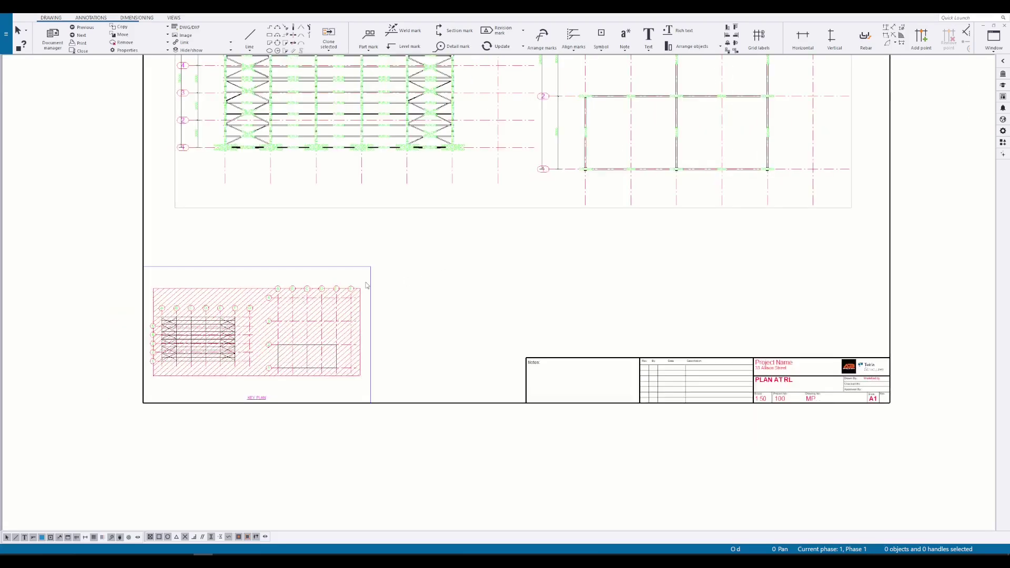
scroll(455, 226, "down", 1)
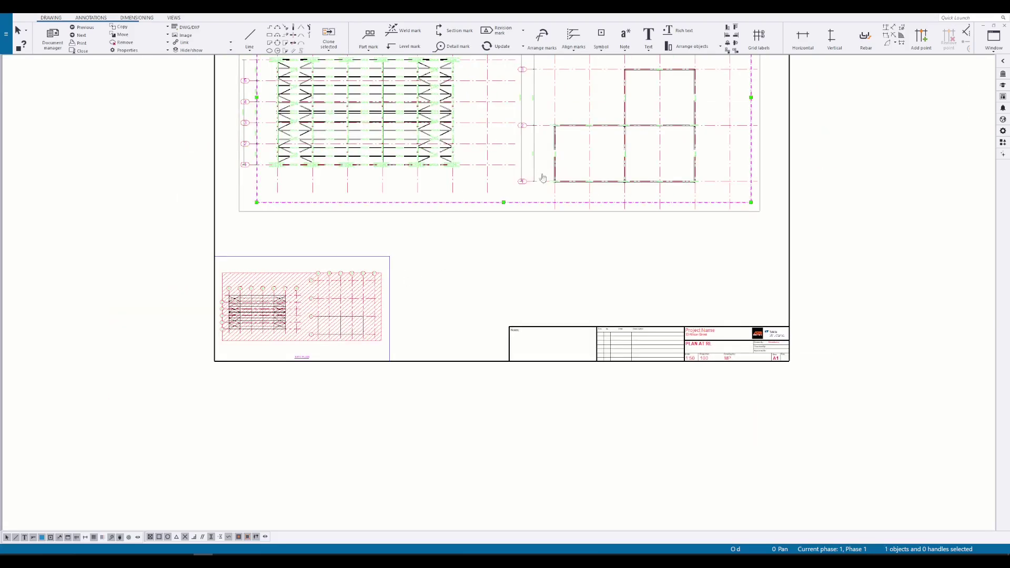
left_click(742, 172)
Step: Pull the main view's right edge inward, then reapply the key plan's current properties
left_click_drag(753, 153, 474, 152)
double_click(368, 317)
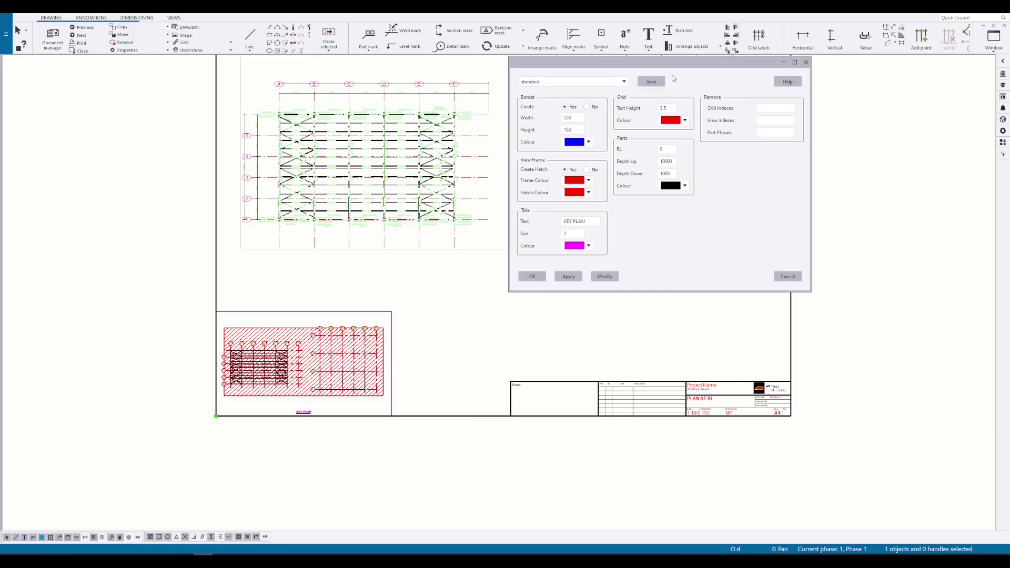
mouse_move(685, 67)
left_mouse_down()
mouse_move(755, 176)
mouse_move(850, 284)
left_mouse_up()
left_click(769, 493)
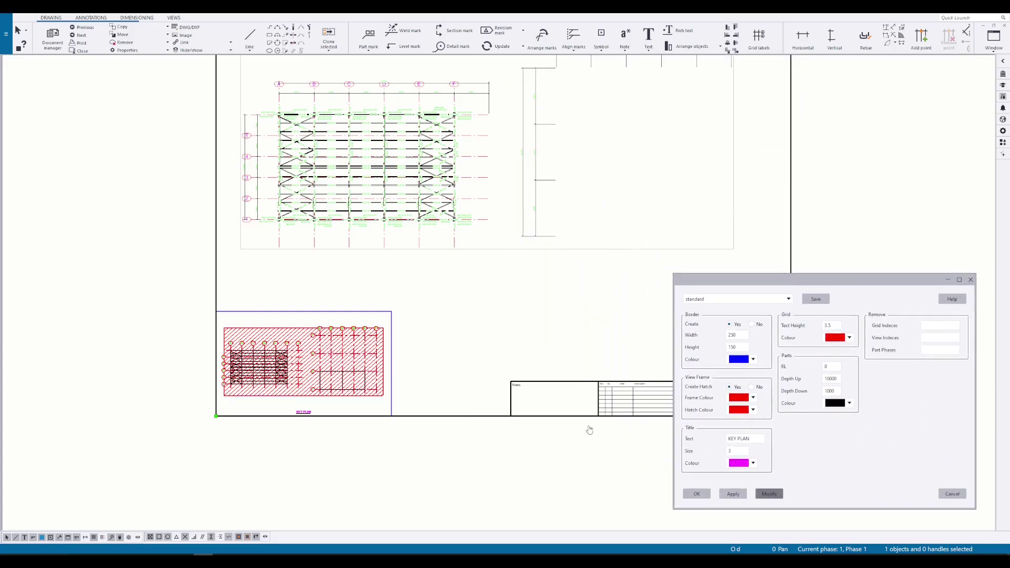
scroll(301, 375, "up", 5)
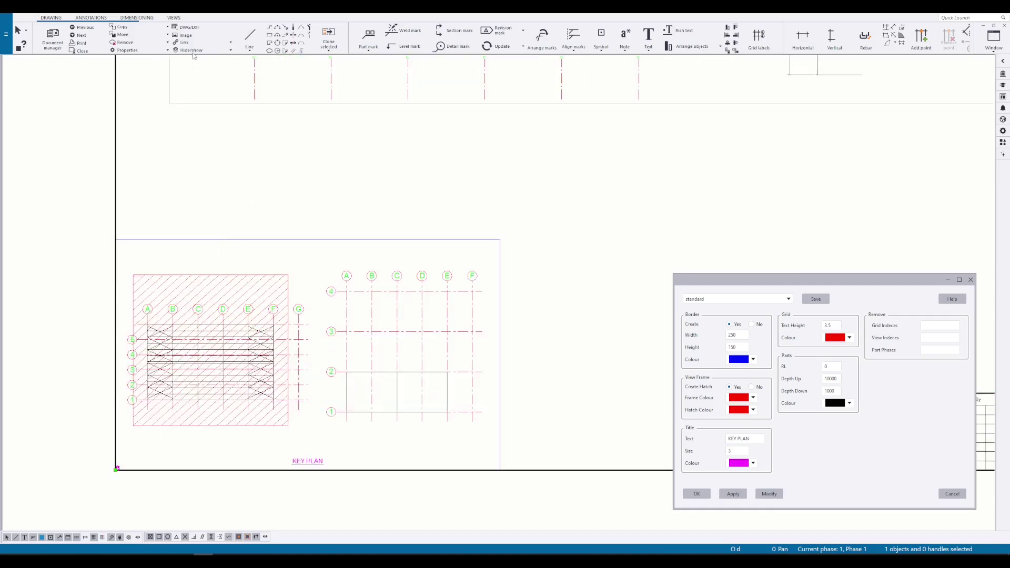
Step: Create a detail view from a model area past grid E/1 and place it upper right
left_click(171, 19)
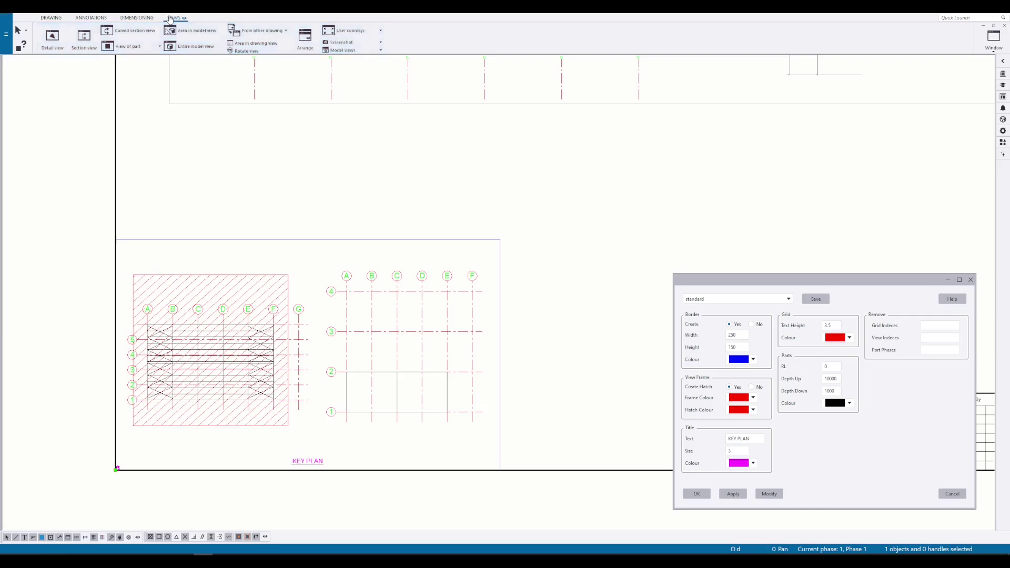
left_click(189, 31)
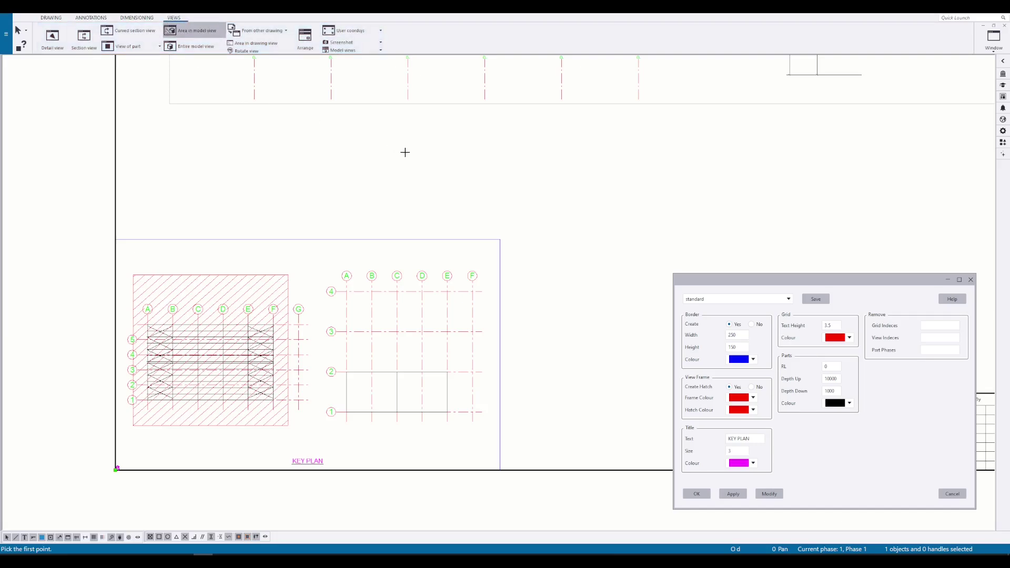
middle_click_drag(404, 153, 268, 174)
scroll(267, 174, "down", 5)
key("ctrl+Tab")
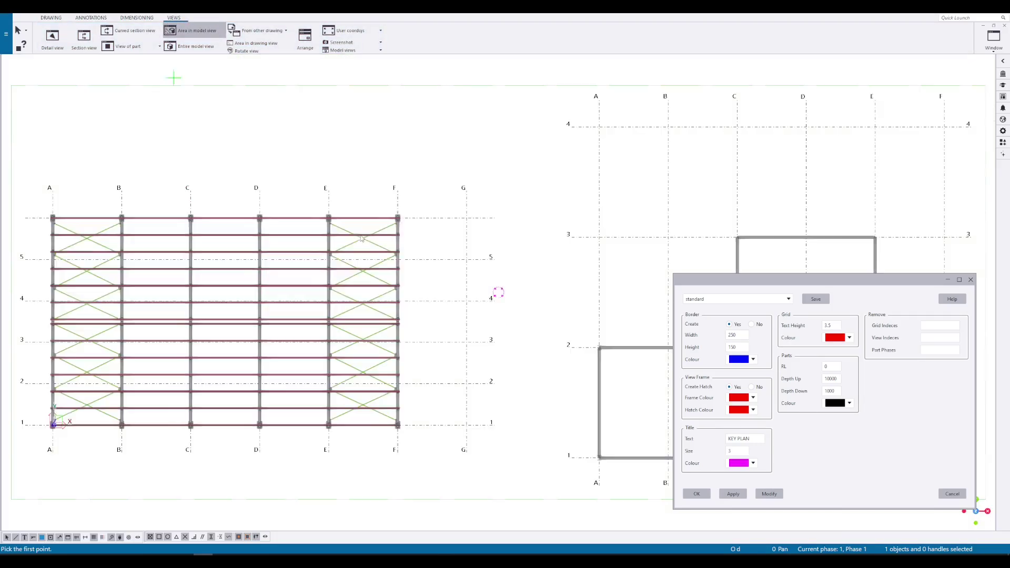
middle_click_drag(551, 256, 318, 219)
left_click(345, 158)
left_click(653, 426)
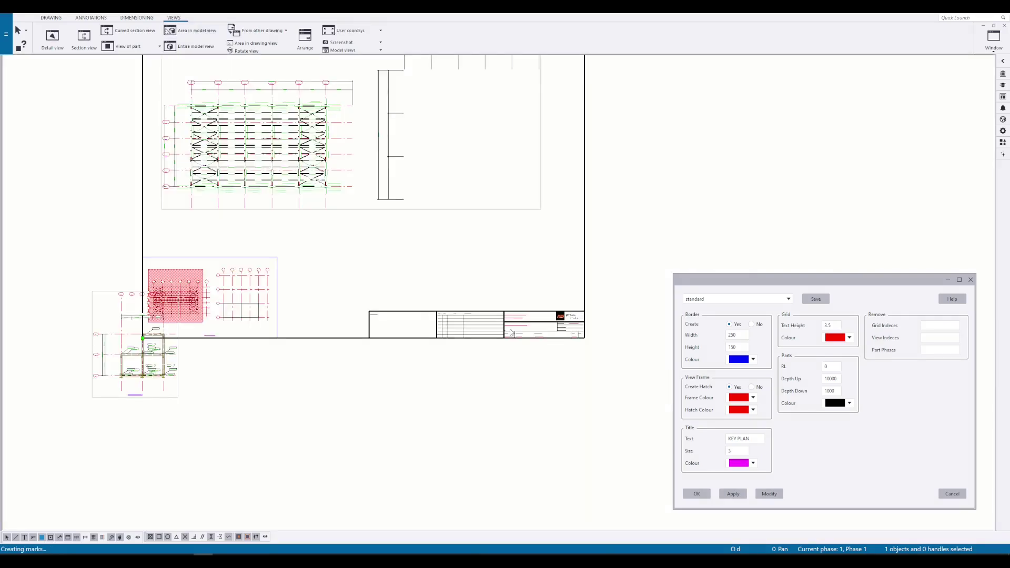
left_click_drag(170, 400, 505, 305)
Step: Regenerate the lower-left key plan to pick up the new view
left_click(276, 265)
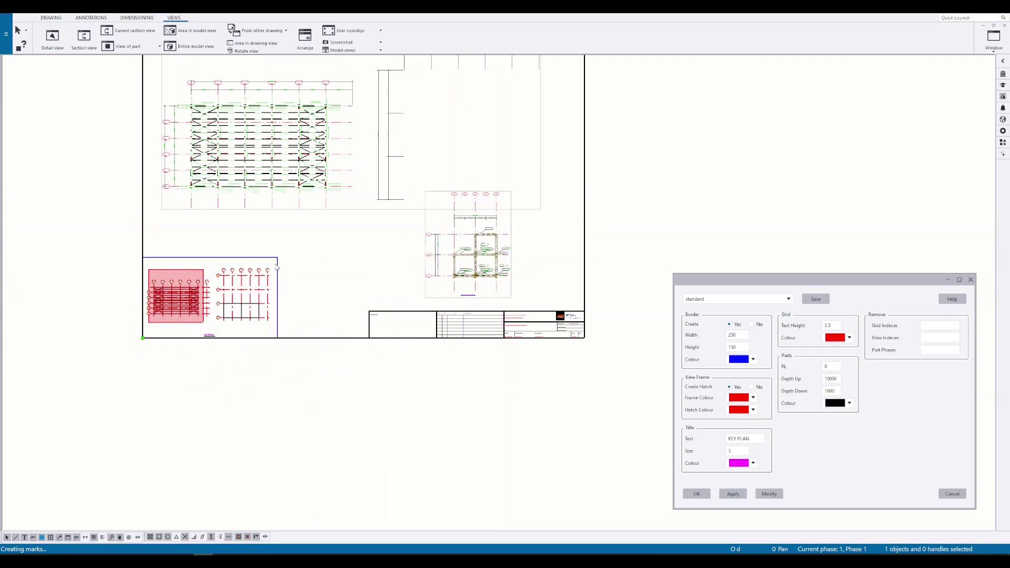
left_click(764, 493)
scroll(251, 325, "up", 4)
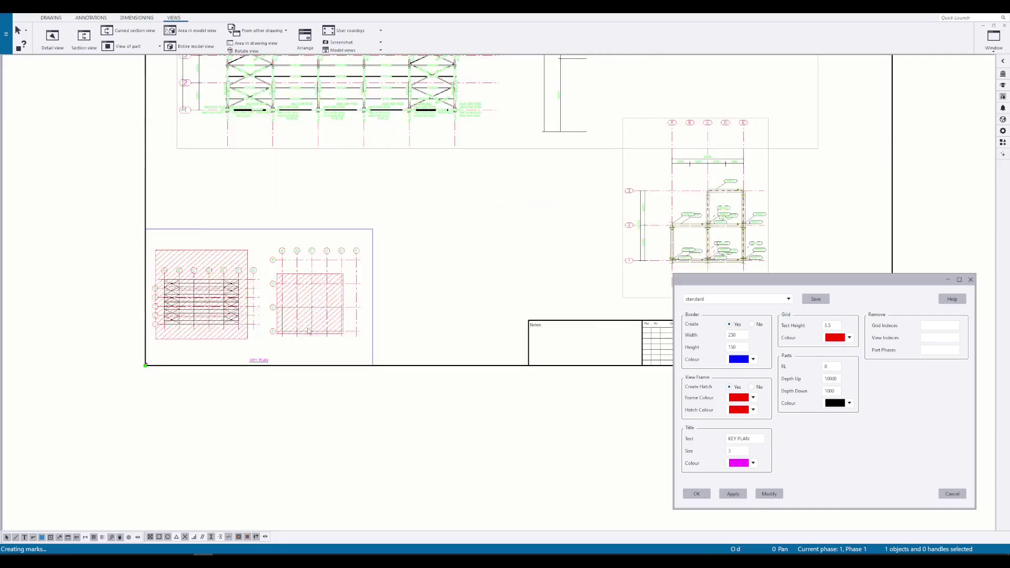
scroll(323, 333, "down", 4)
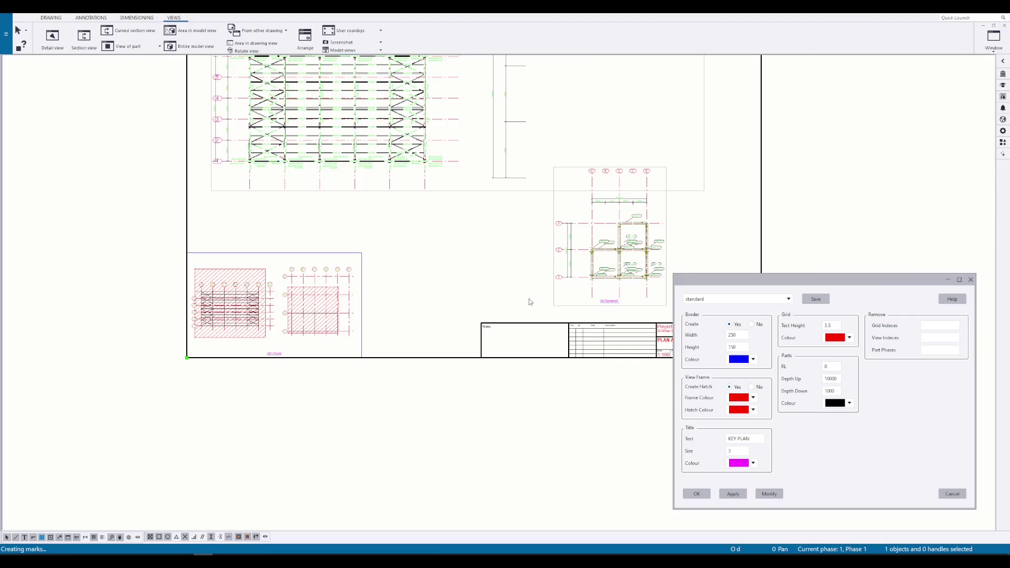
Step: Move the detail view off the sheet, regenerate the key plan, then move the view back
left_click(555, 306)
left_click_drag(554, 306, 753, 243)
left_click(381, 259)
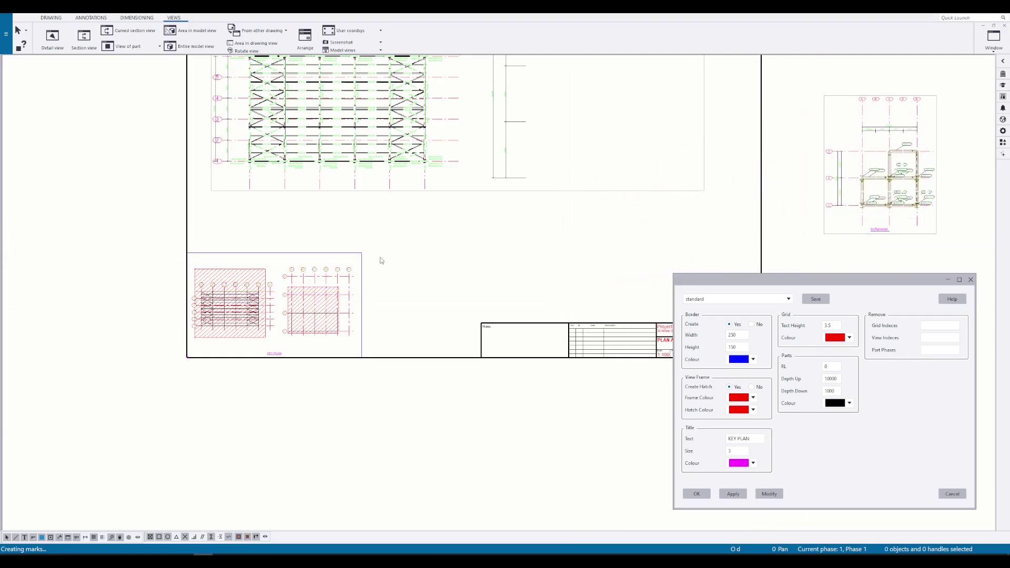
left_click(366, 256)
left_click(768, 494)
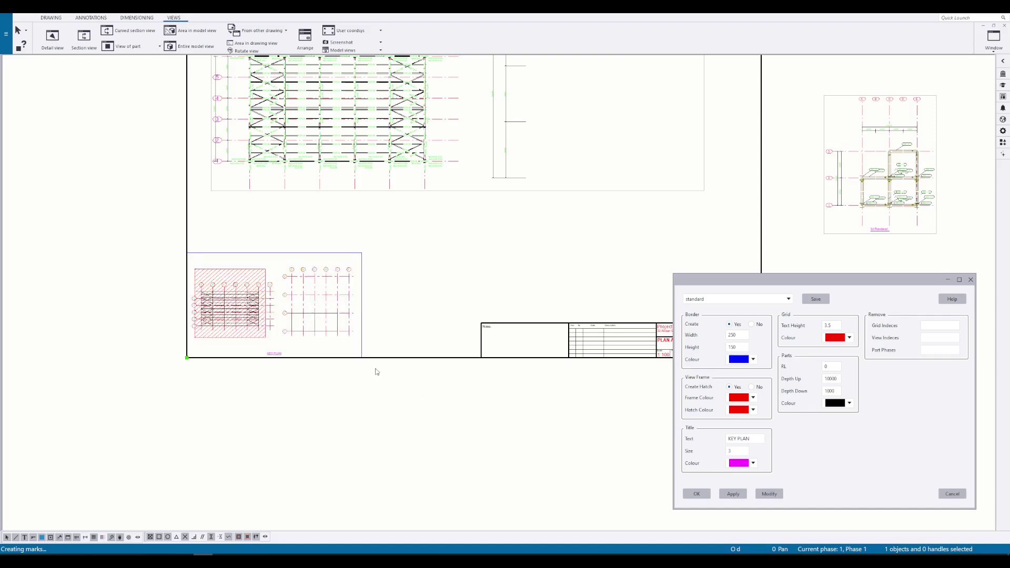
scroll(328, 357, "up", 1)
left_click_drag(942, 208, 509, 292)
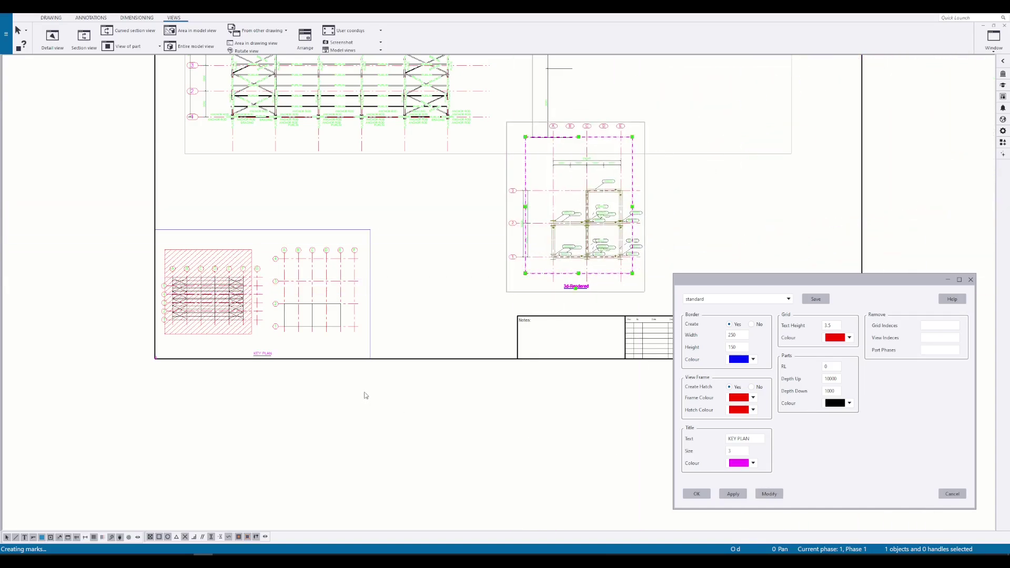
Step: Regenerate the KEY PLAN view so both grids are hatched
left_click(361, 305)
left_click(769, 493)
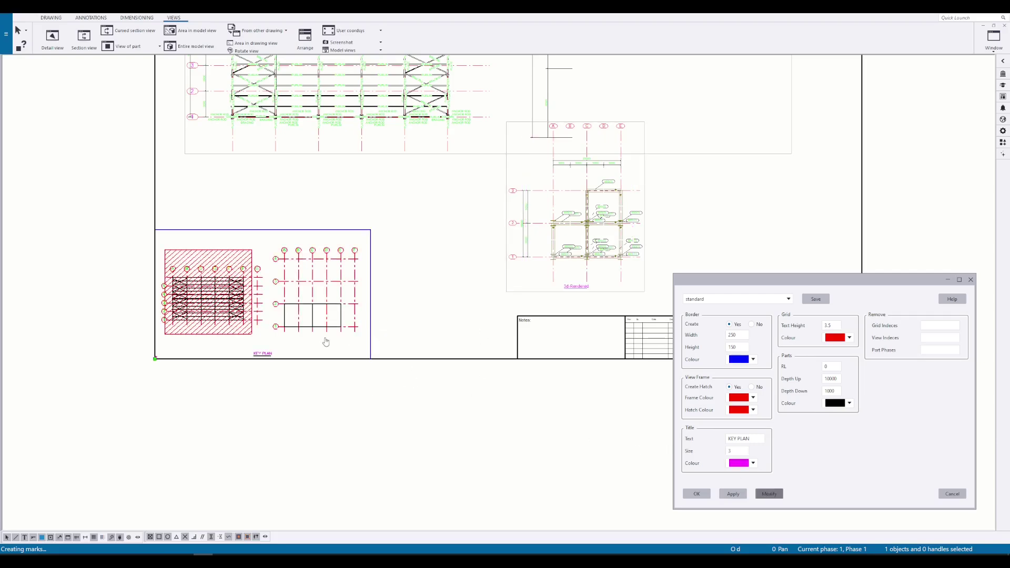
scroll(323, 341, "up", 3)
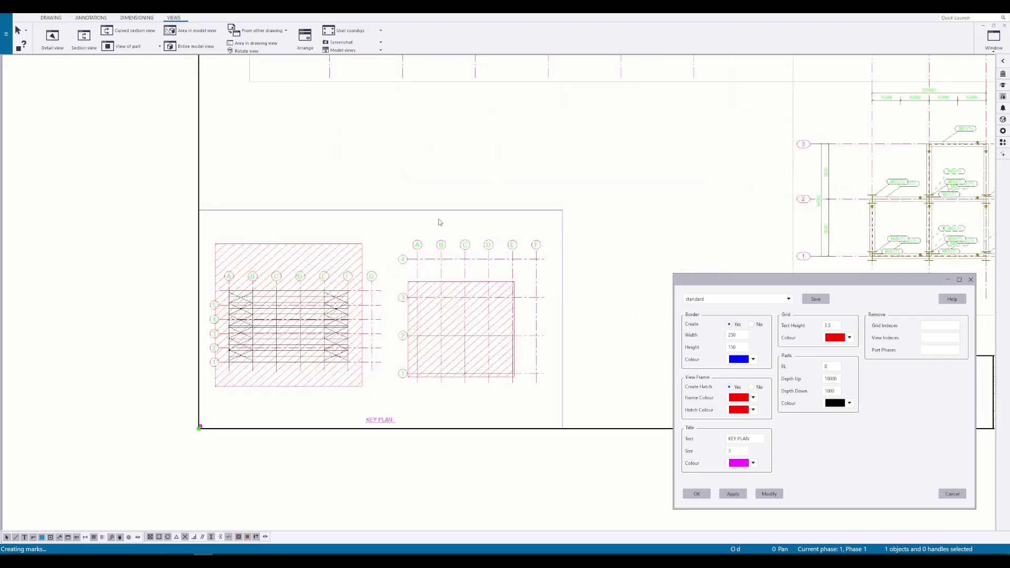
Step: Set the key plan border colour to black, then set Border Create to No
left_click(734, 358)
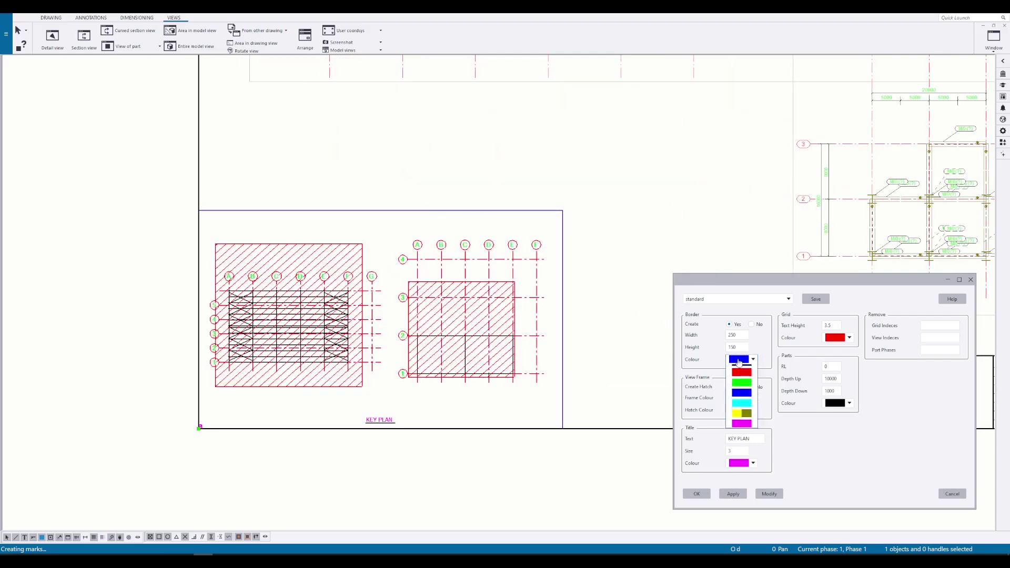
left_click(739, 367)
left_click(771, 496)
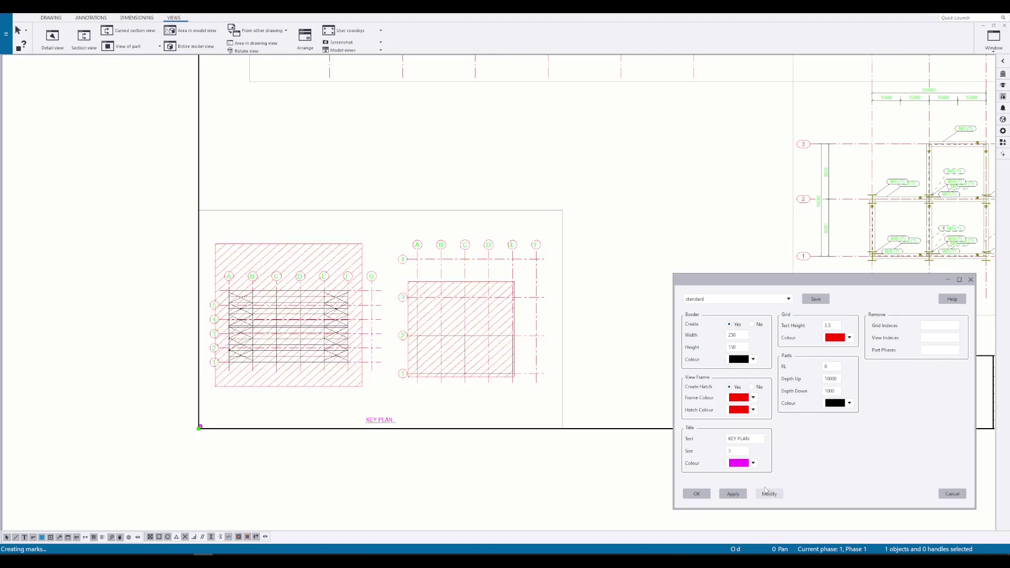
left_click(752, 326)
left_click(769, 495)
Step: Move the key plan from its corner to the title block's Notes box corner
right_click(493, 197)
left_click(501, 202)
left_click_drag(558, 270, 500, 239)
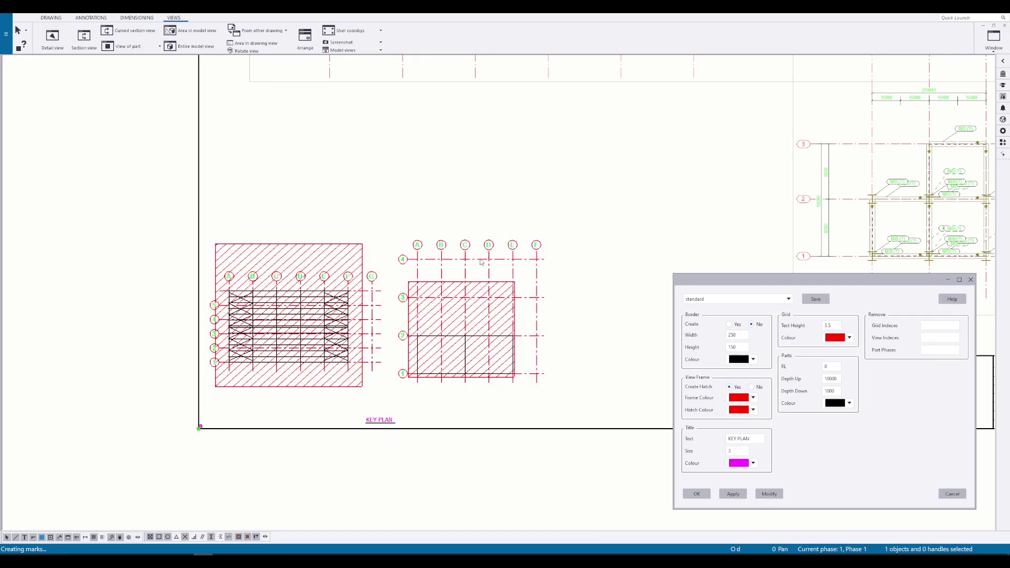
left_click(200, 427)
middle_click_drag(495, 422, 203, 323)
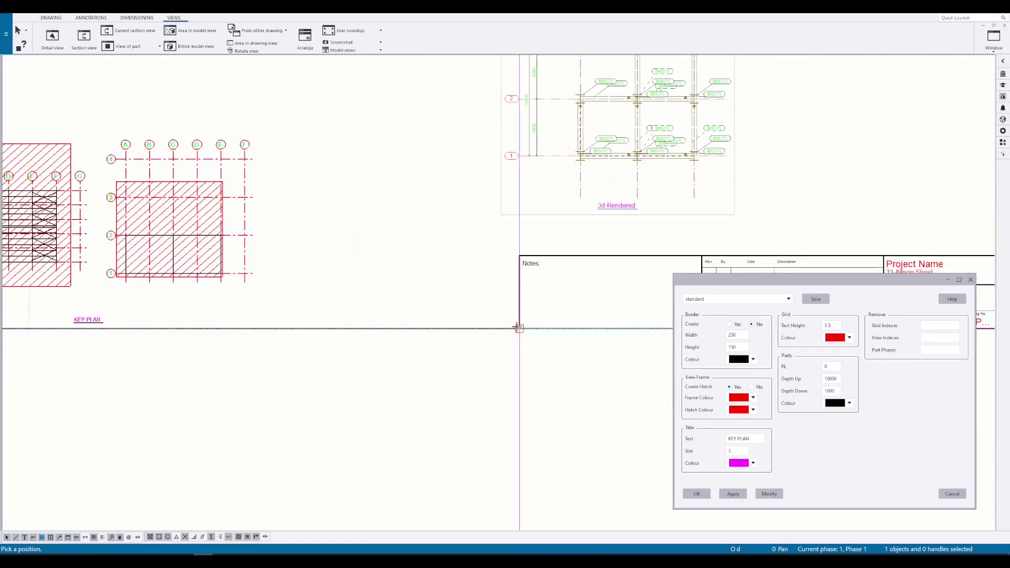
left_click(518, 328)
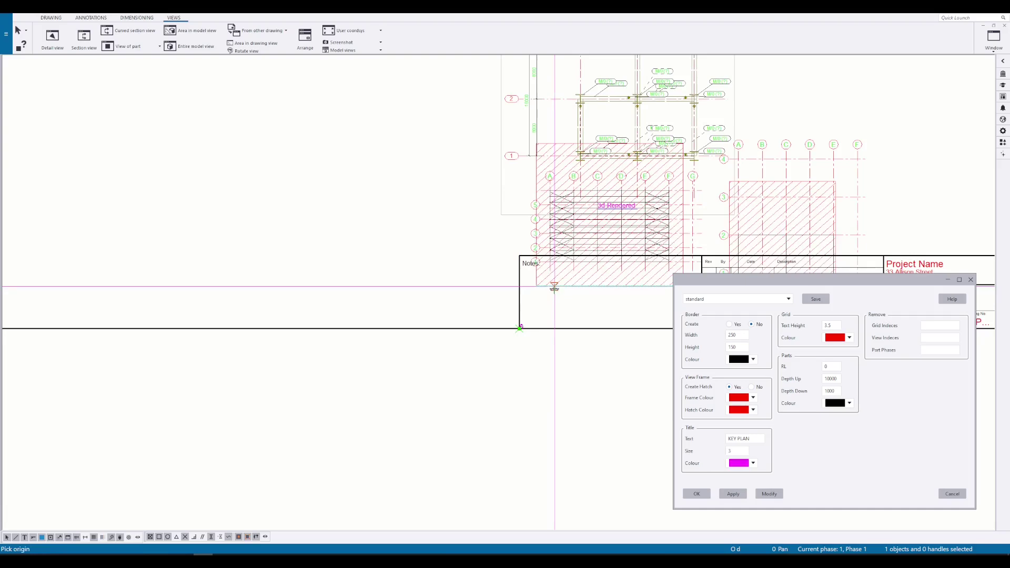
middle_click_drag(567, 285, 266, 321)
right_click(572, 238)
left_click(584, 242)
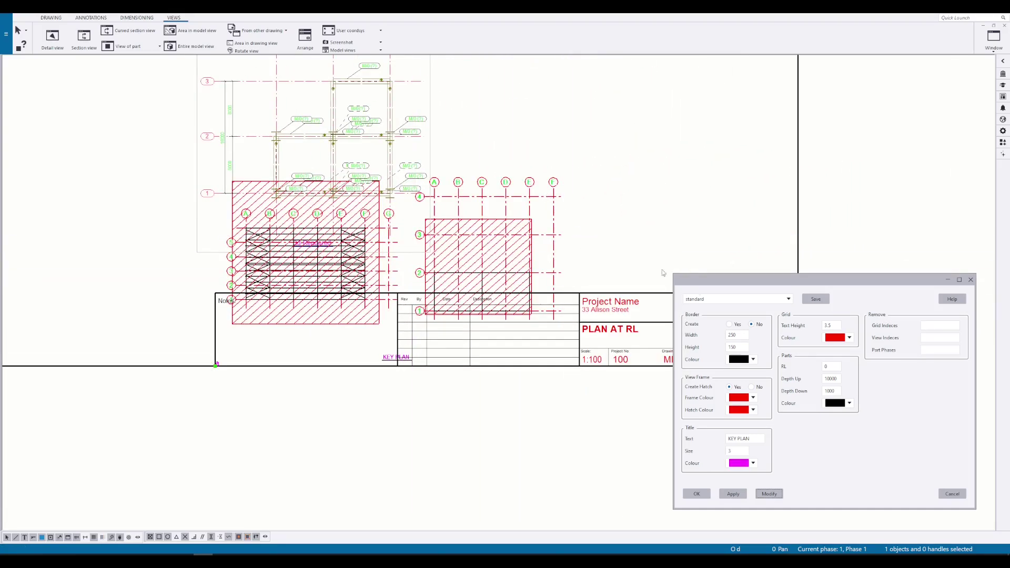
Step: Set the key plan border width to 125 and height to 50
type("125")
left_click(739, 348)
type("50")
left_click(771, 492)
scroll(348, 403, "up", 3)
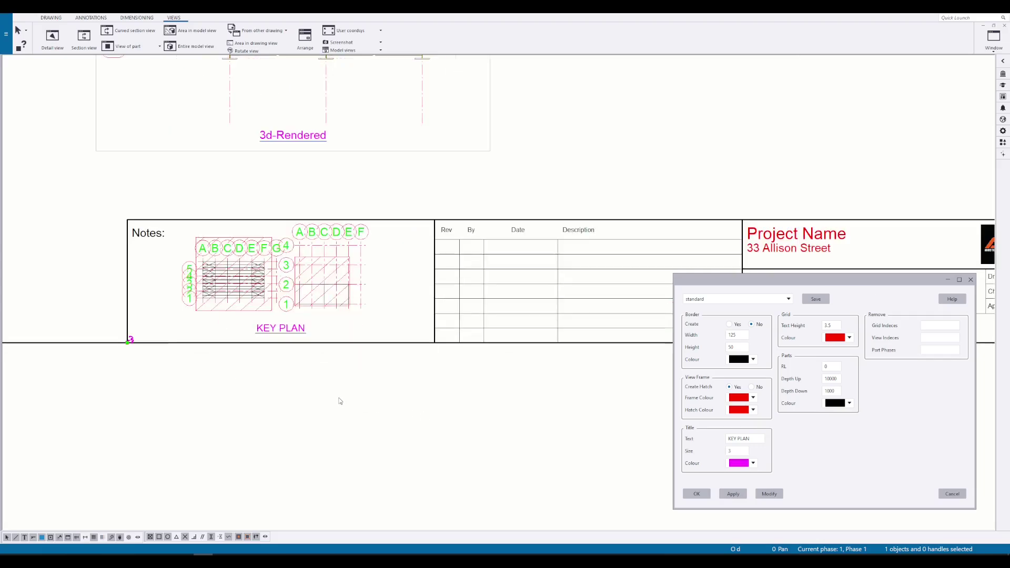
scroll(371, 313, "down", 2)
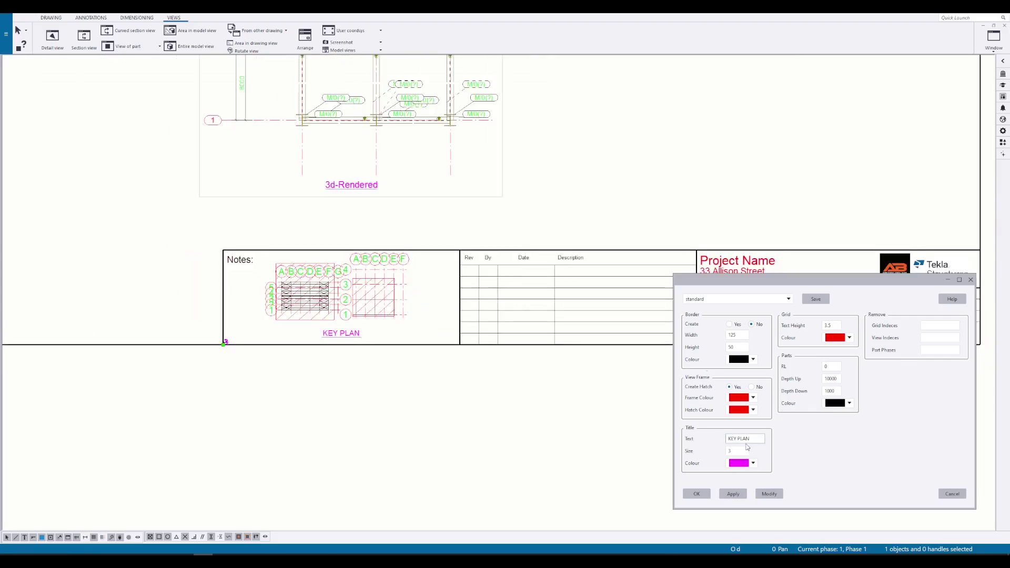
Step: Change the key plan's Grid Text Height from 3.5 to 1
double_click(833, 326)
type("1")
left_click(768, 494)
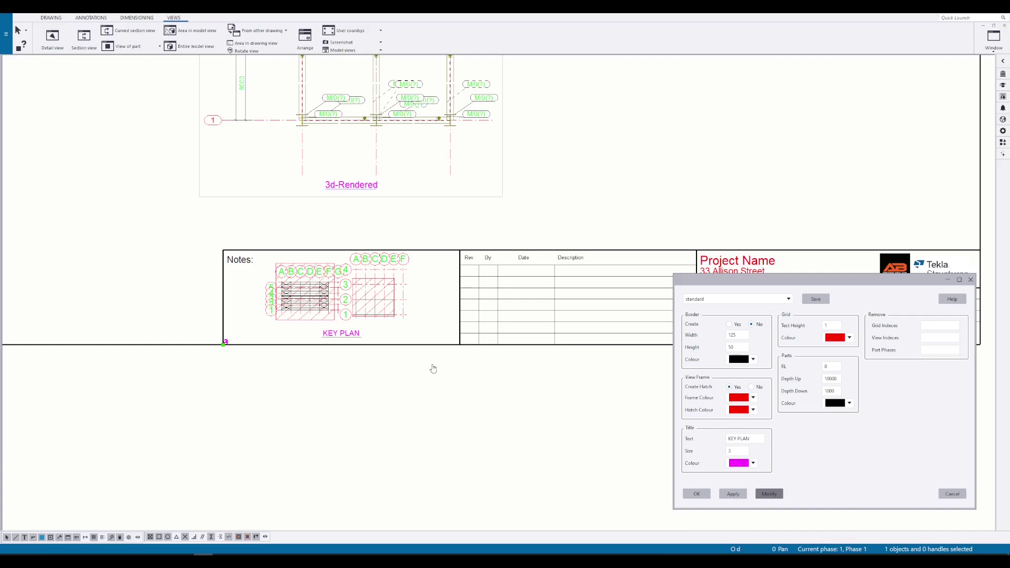
scroll(343, 336, "up", 2)
scroll(343, 336, "up", 1)
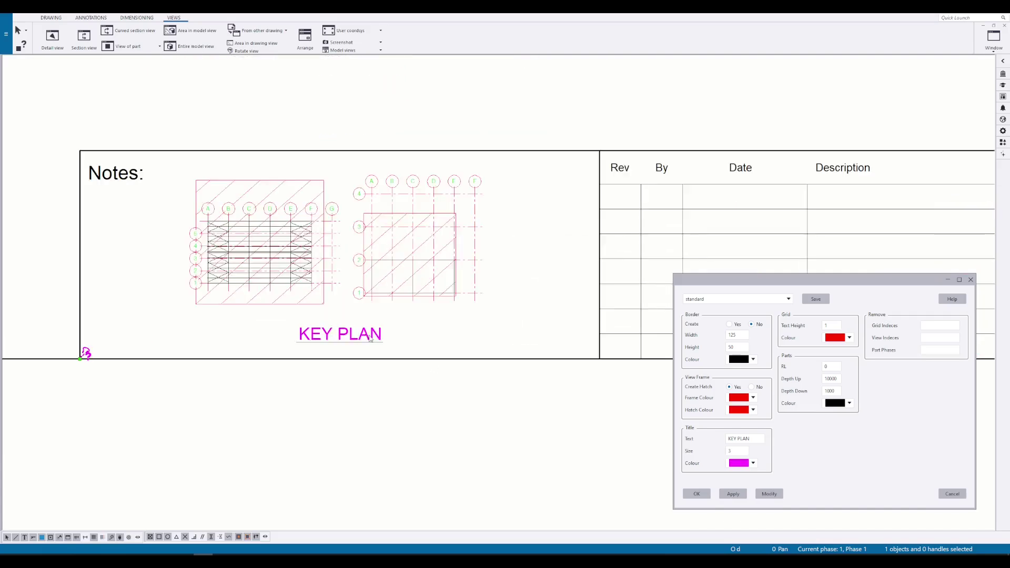
Step: Zoom and pan around the sheet to inspect the key plan in the Notes box
mouse_move(470, 328)
middle_mouse_down()
mouse_move(487, 349)
mouse_move(483, 363)
middle_mouse_up()
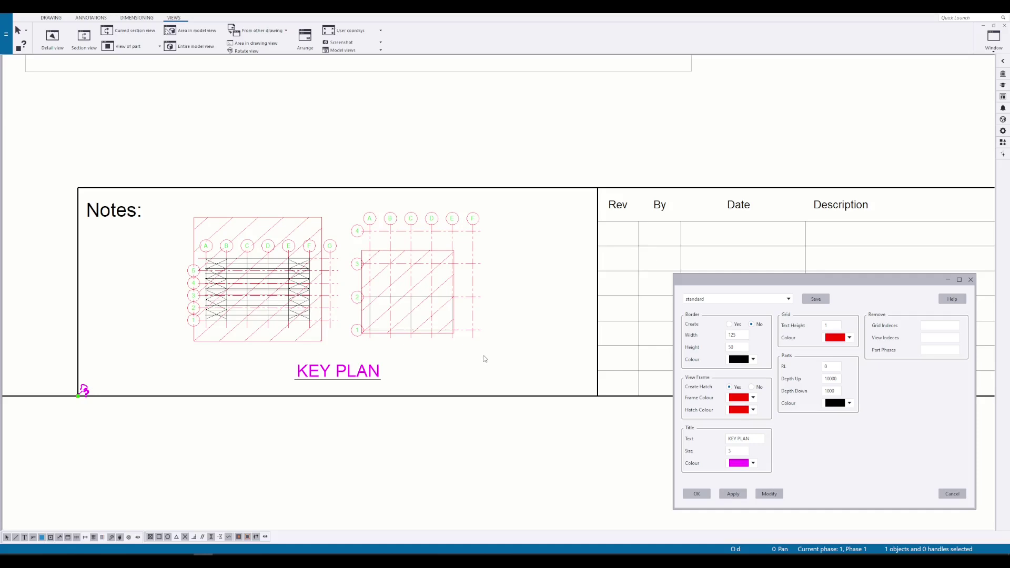
scroll(485, 359, "down", 3)
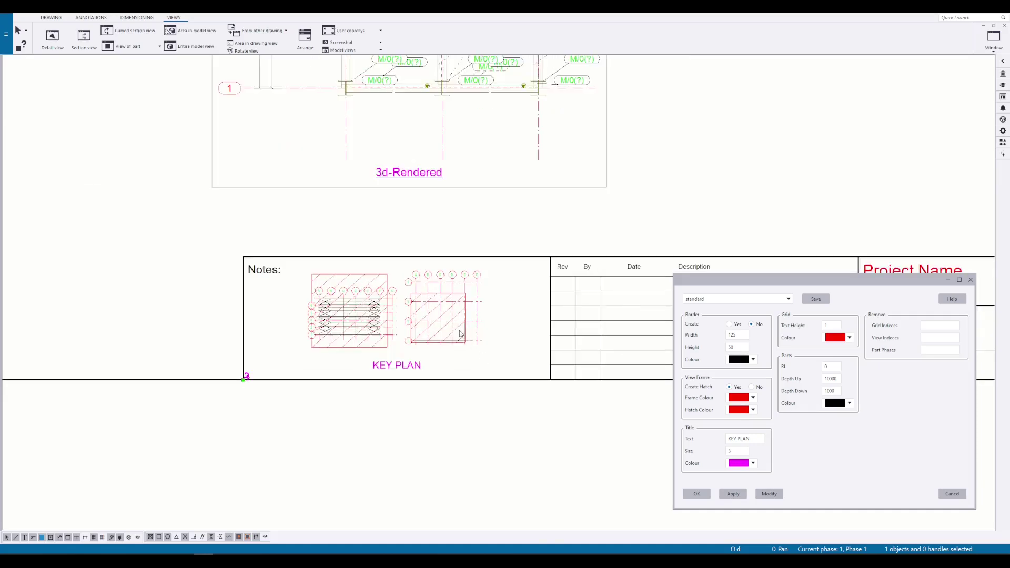
scroll(460, 334, "down", 2)
left_click(491, 243)
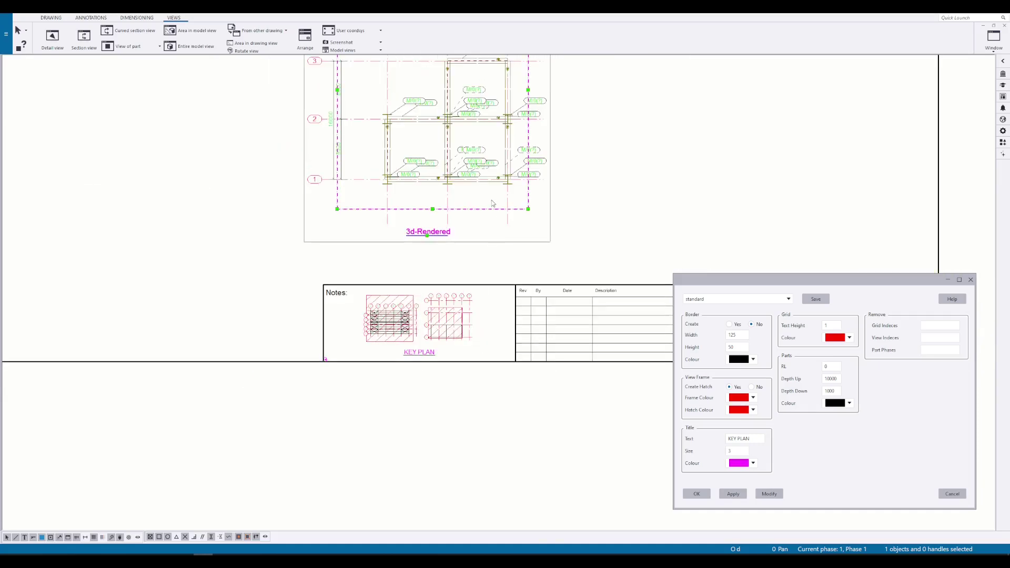
scroll(539, 214, "down", 3)
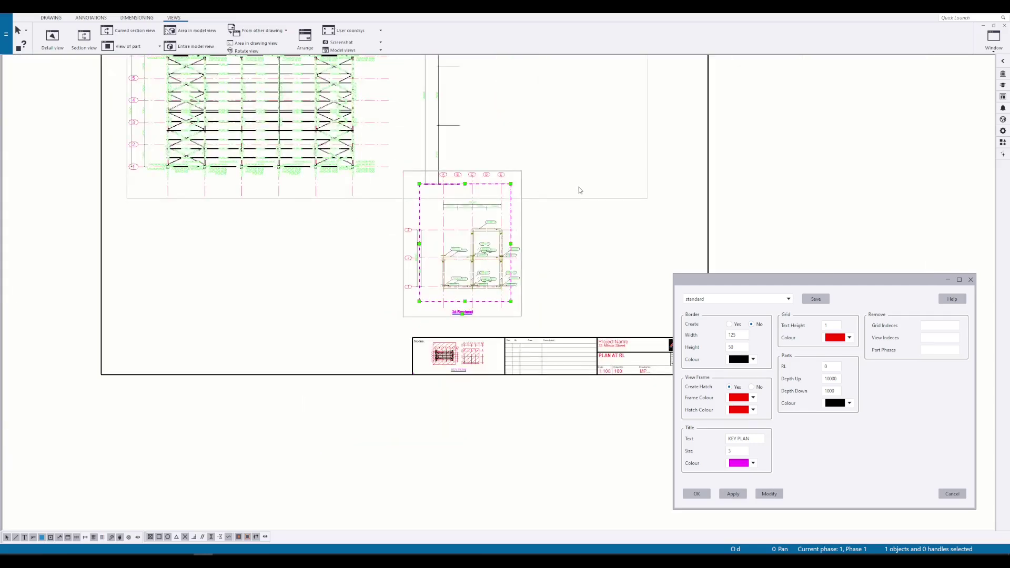
left_click(579, 202)
mouse_move(580, 214)
middle_mouse_down()
mouse_move(546, 232)
mouse_move(541, 210)
middle_mouse_up()
scroll(459, 363, "up", 5)
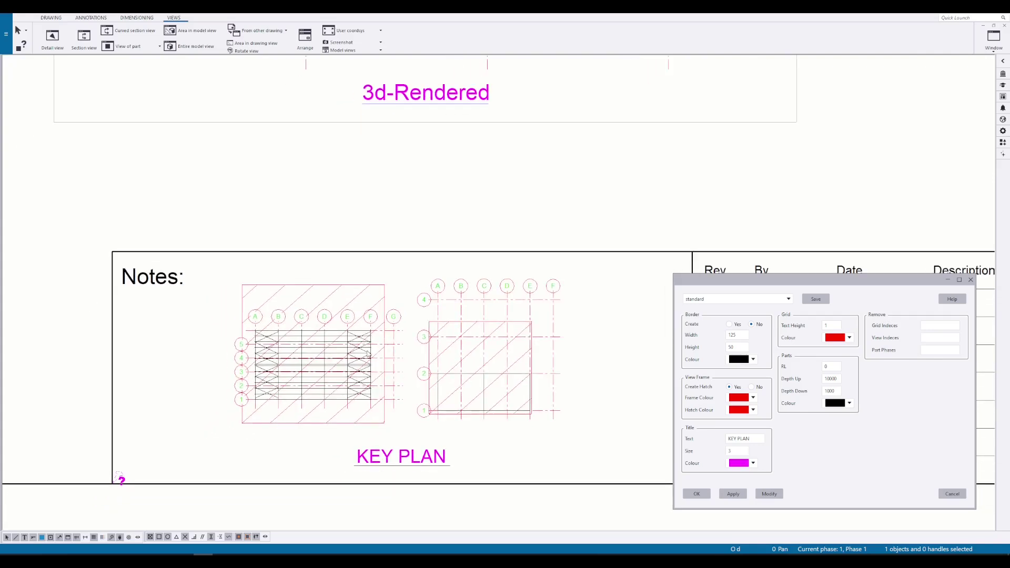
middle_click_drag(377, 352, 414, 343)
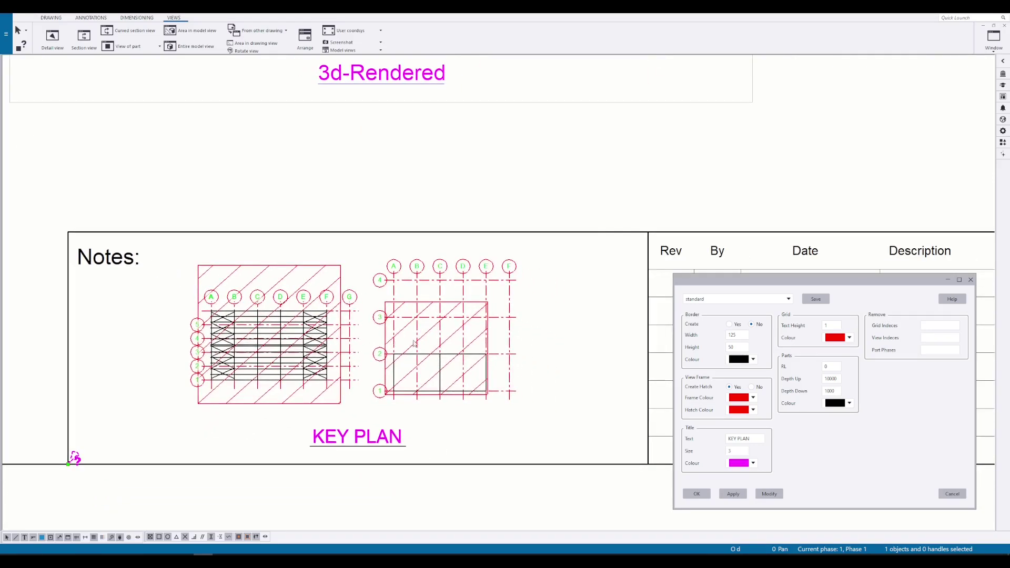
Step: Set the key plan's View Frame Colour and Hatch Colour to green
left_click(732, 400)
left_click(742, 428)
left_click(739, 409)
left_click(742, 439)
left_click(771, 494)
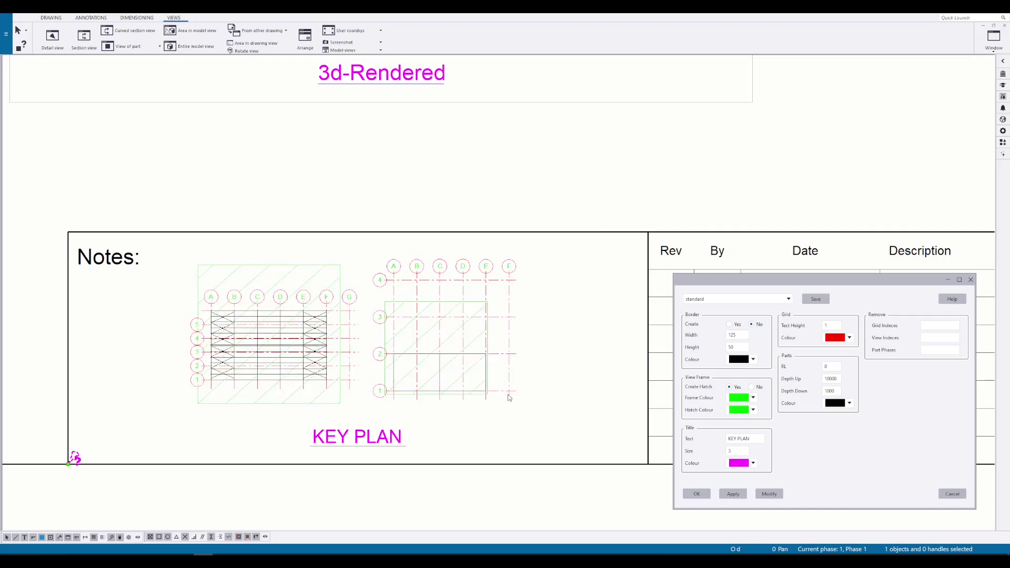
scroll(355, 369, "up", 2)
scroll(355, 370, "down", 3)
scroll(358, 367, "up", 2)
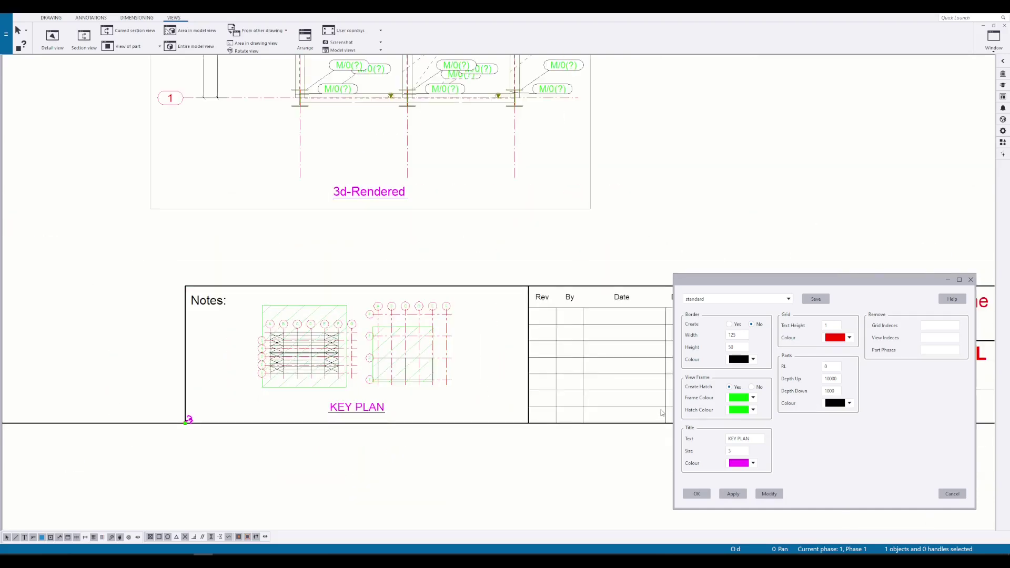
Step: Change the key plan title text to 'KEY PLAN 1' and apply it
middle_click_drag(515, 375, 479, 371)
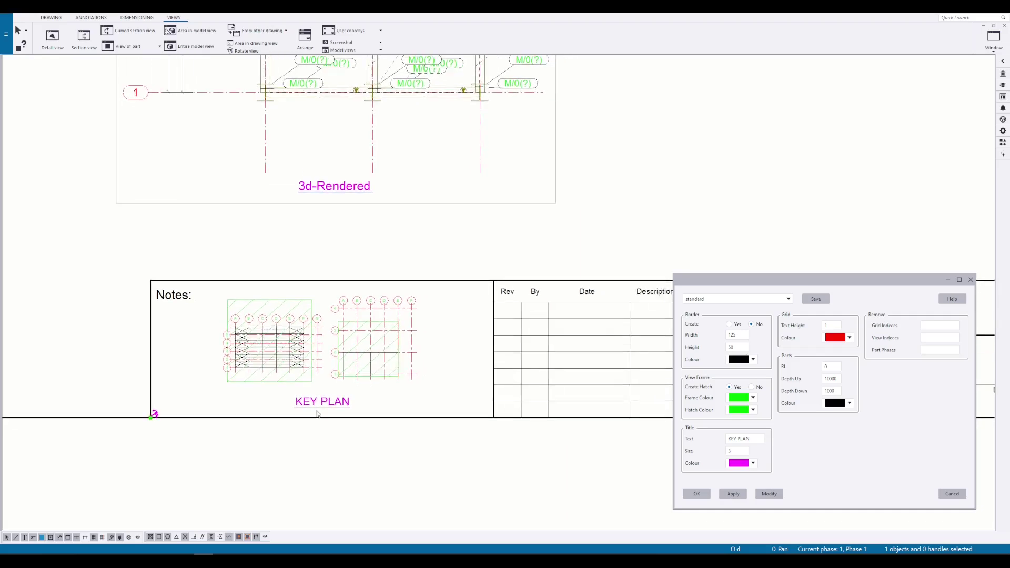
left_click_drag(756, 440, 715, 440)
key("End")
type("1")
left_click(769, 494)
Step: Set the KEY PLAN 1 title text size to 4 and apply it
left_click(739, 454)
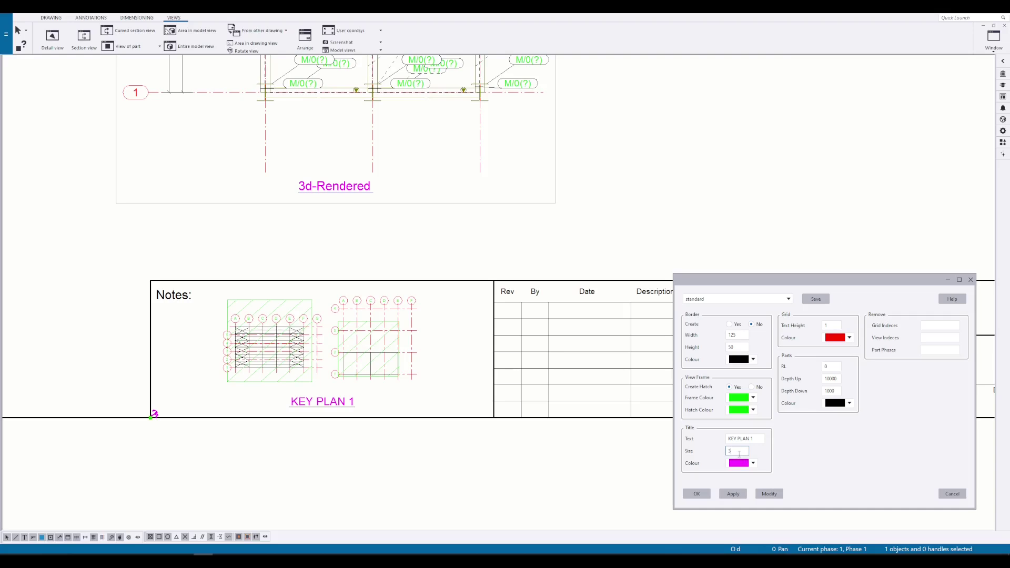
type("4")
left_click(762, 496)
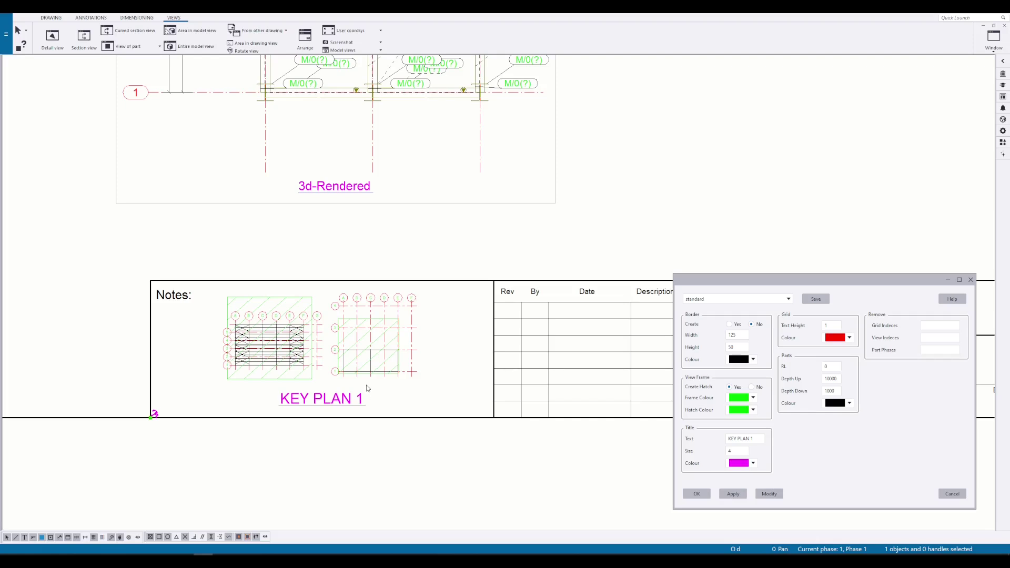
scroll(367, 388, "up", 2)
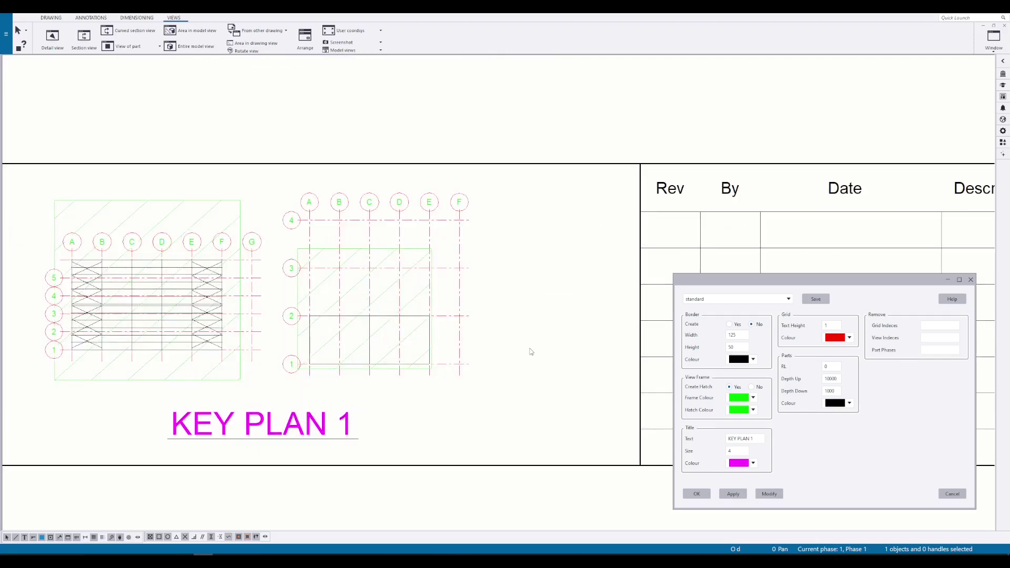
Step: Try a key plan parts level of 5 and a depth value of 500, applying each
left_click(835, 369)
type("5000")
left_click(770, 493)
scroll(394, 310, "up", 2)
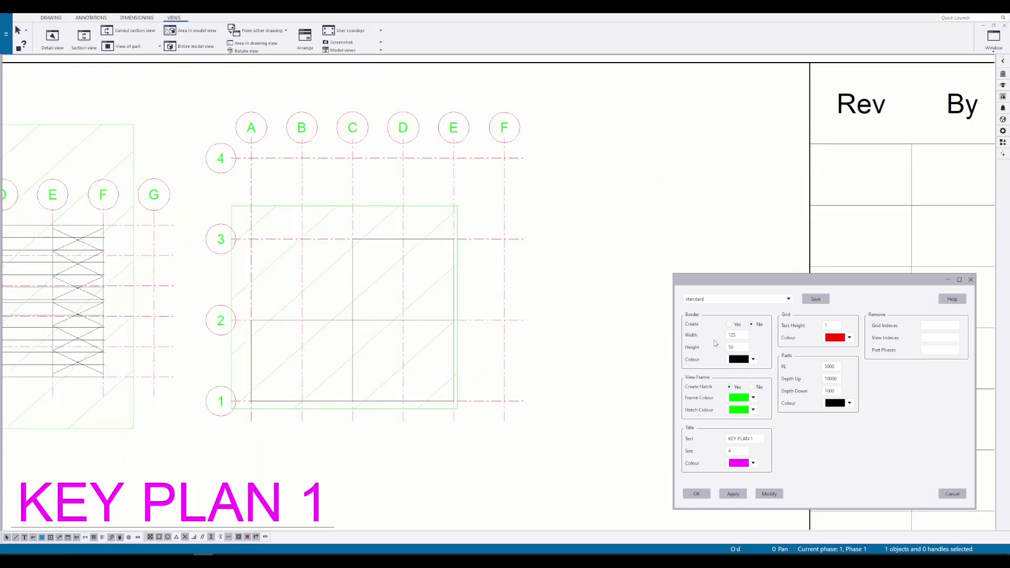
double_click(834, 378)
type("500")
left_click(834, 393)
left_click(769, 494)
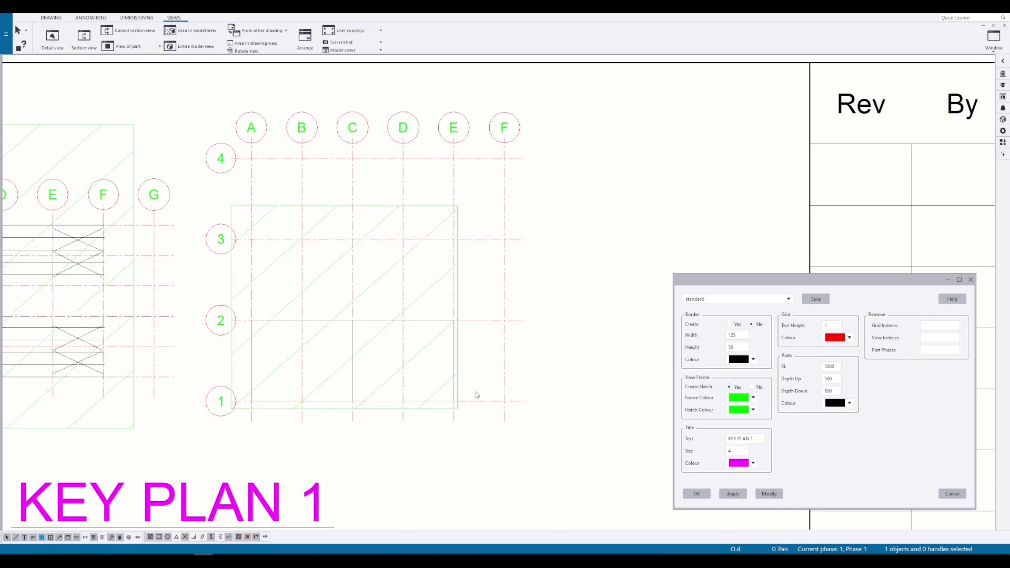
mouse_move(377, 312)
middle_mouse_down()
mouse_move(597, 323)
mouse_move(527, 308)
middle_mouse_up()
Step: Try key plan parts levels of 600 and then 7000
left_click(839, 366)
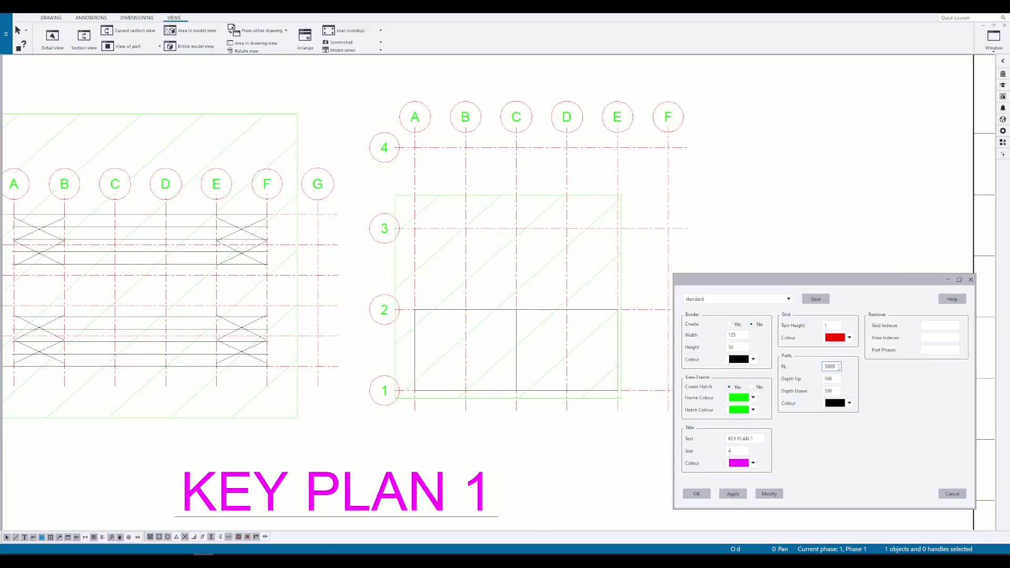
type("600")
left_click(769, 494)
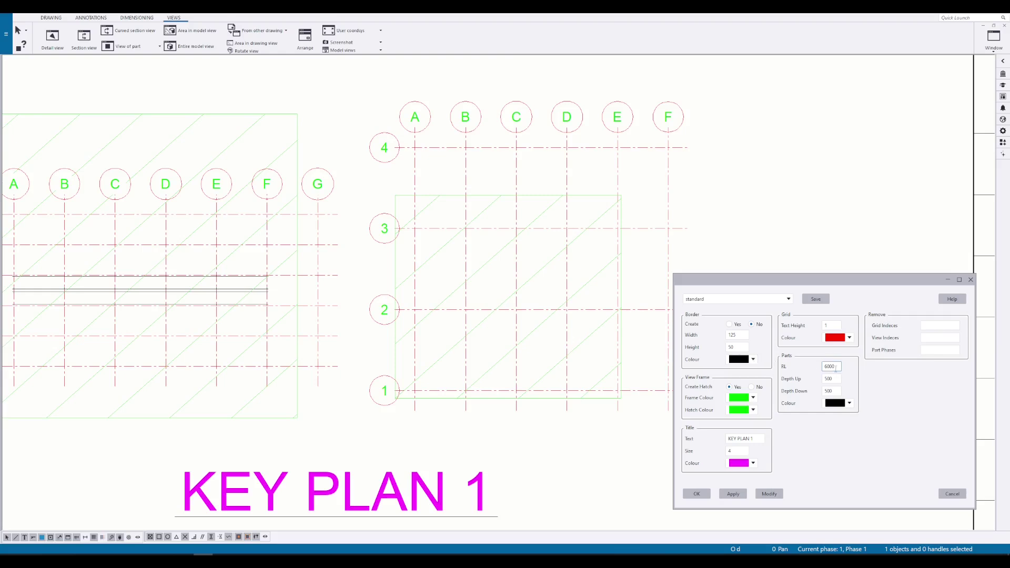
type("7000")
left_click(769, 494)
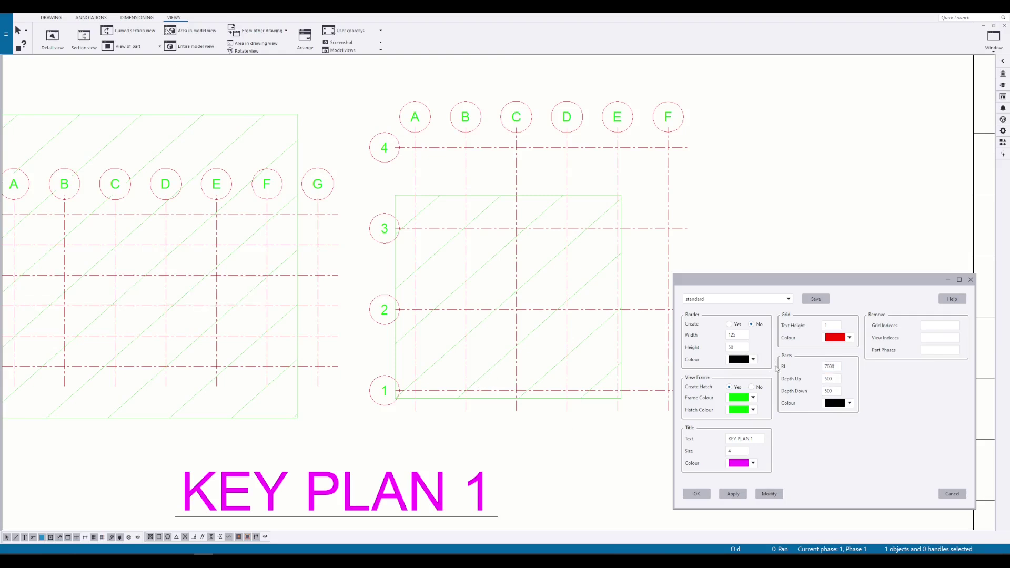
Step: Settle the parts range at level 0, Depth Up 50000 and Depth Down 500
type("0")
left_click(834, 379)
type("0")
left_click(771, 493)
scroll(519, 376, "down", 2)
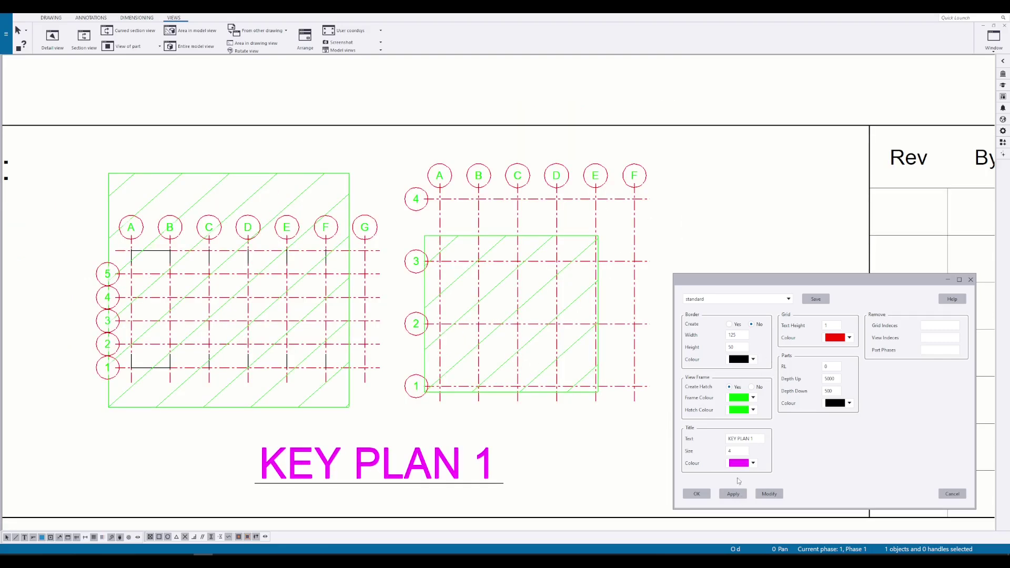
left_click(769, 495)
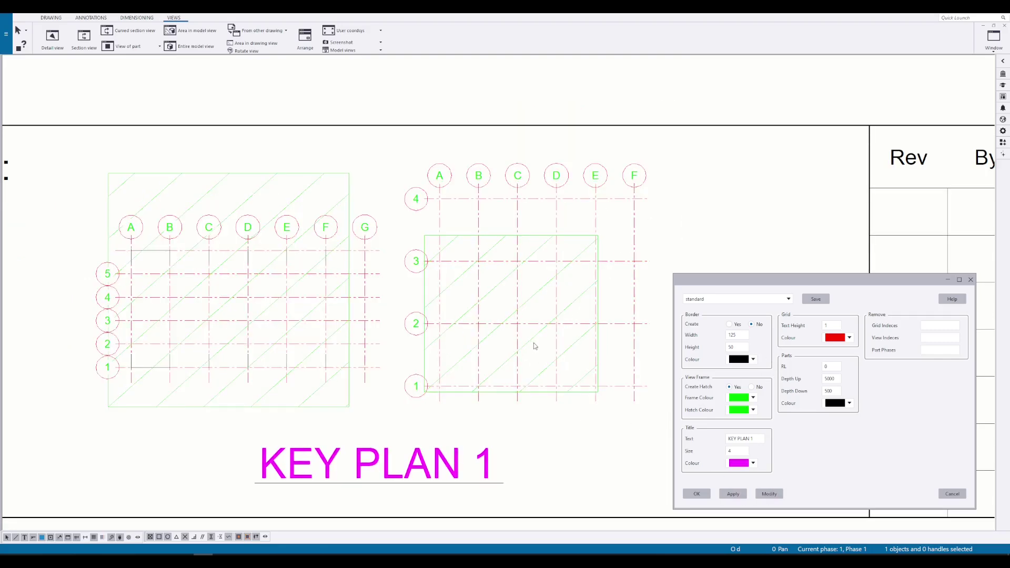
type("0")
left_click(769, 495)
Step: Set the key plan's Parts Colour to blue and apply it
scroll(528, 371, "down", 5)
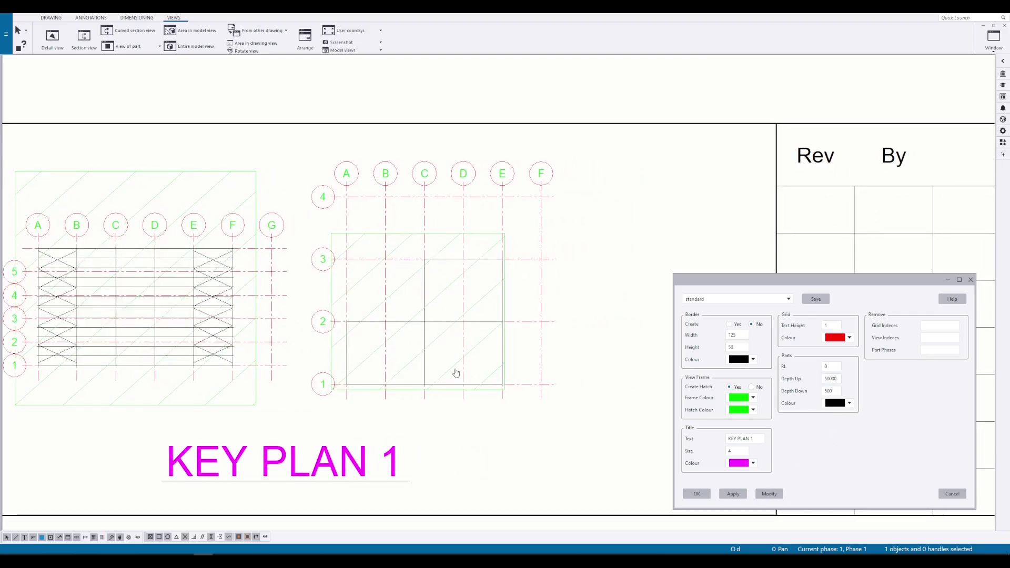
scroll(451, 382, "up", 2)
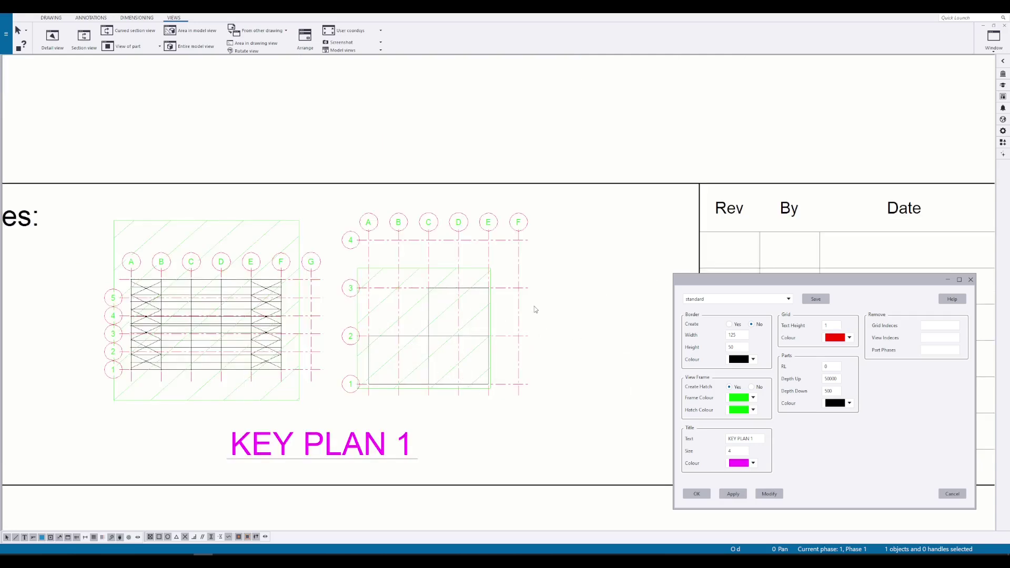
left_click(849, 403)
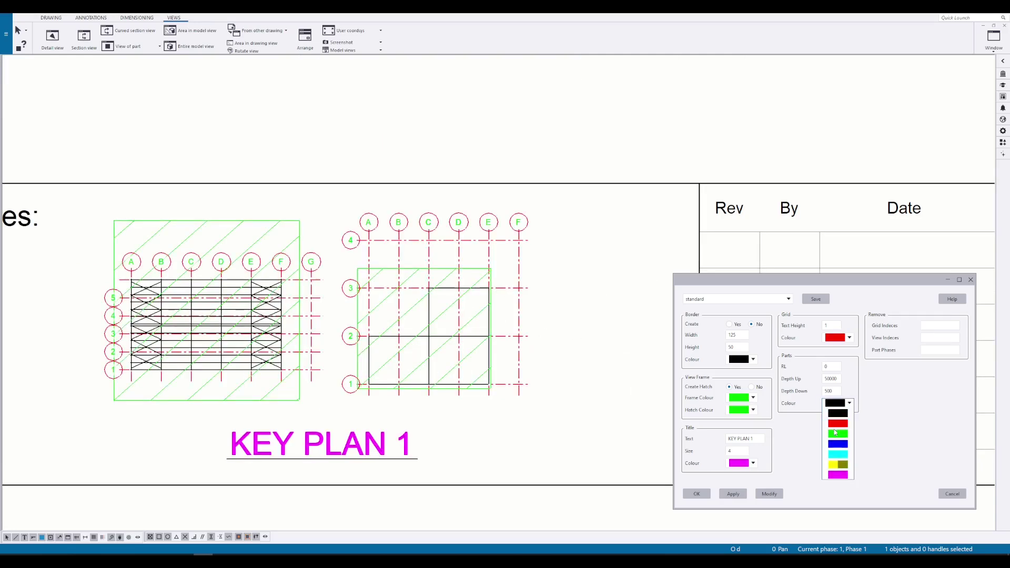
left_click(841, 454)
left_click(775, 497)
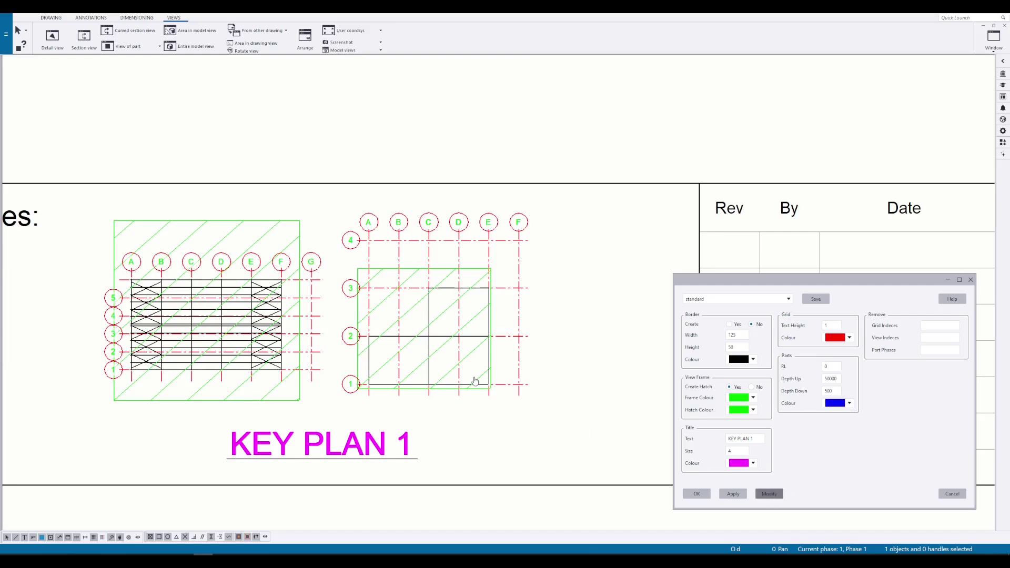
left_click(839, 405)
left_click(788, 401)
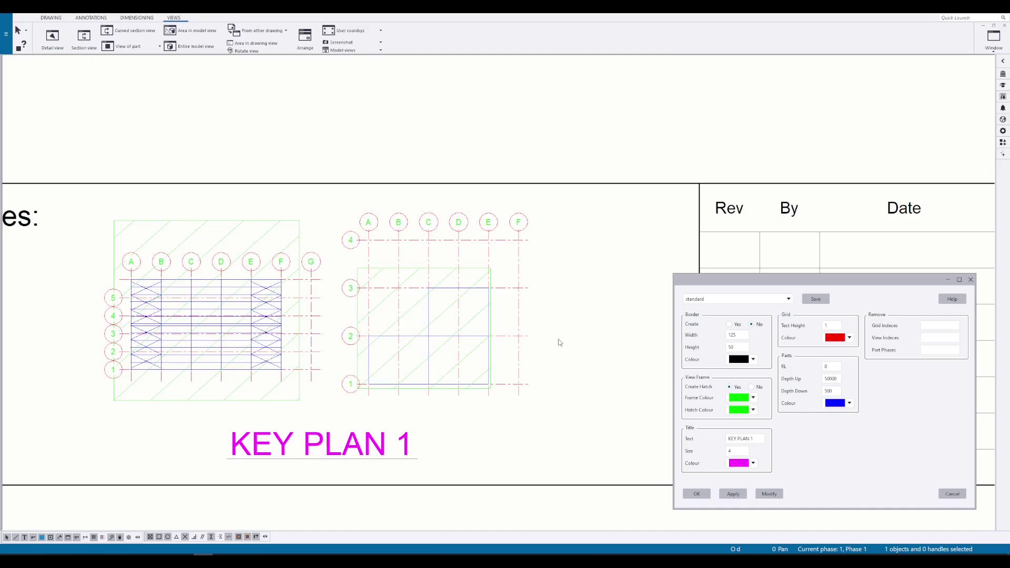
scroll(562, 343, "down", 3)
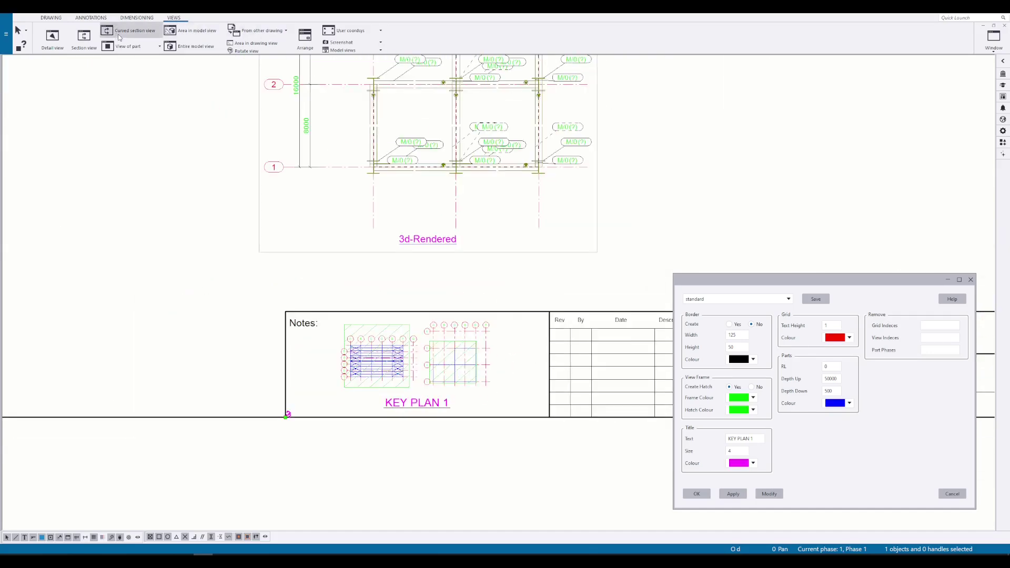
Step: Create a DETAIL-A view centred on the grid 1 intersection, placed on the left
left_click(52, 37)
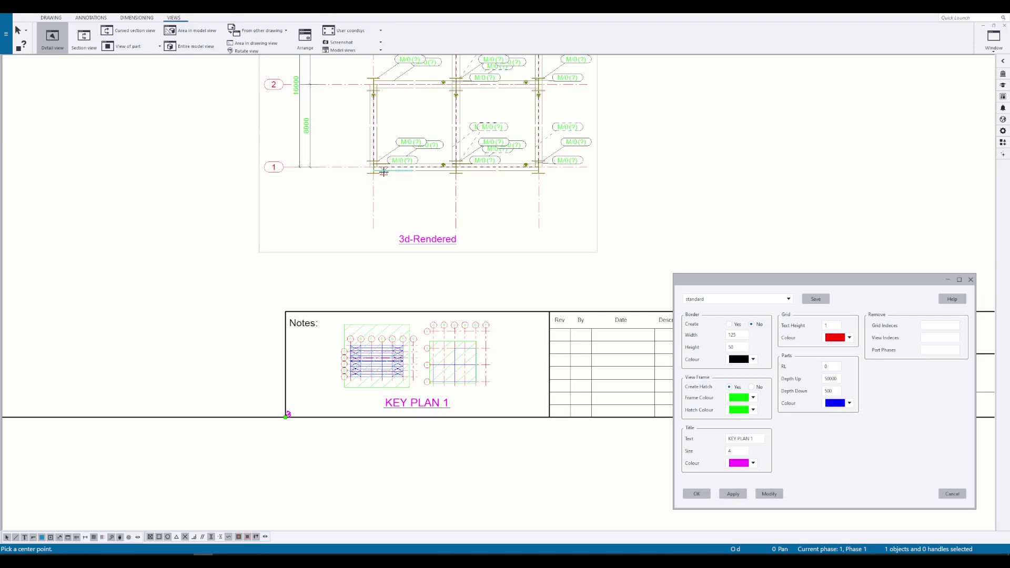
left_click(373, 168)
left_click(321, 211)
left_click(116, 180)
right_click(186, 201)
left_click(199, 205)
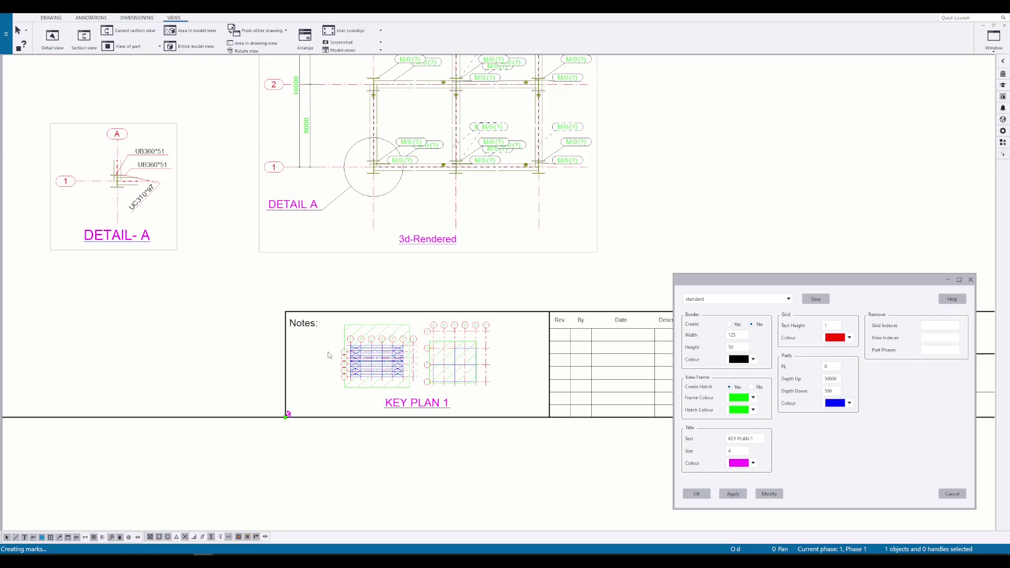
Step: Enlarge the DETAIL-A view's boundary and reapply the key plan settings
left_click(768, 494)
scroll(448, 395, "up", 5)
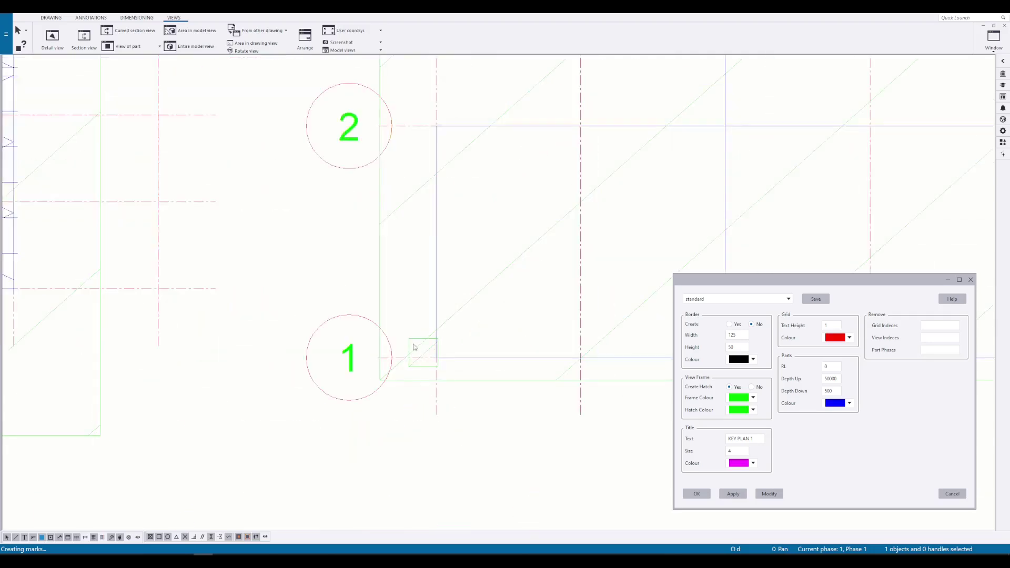
scroll(448, 379, "down", 5)
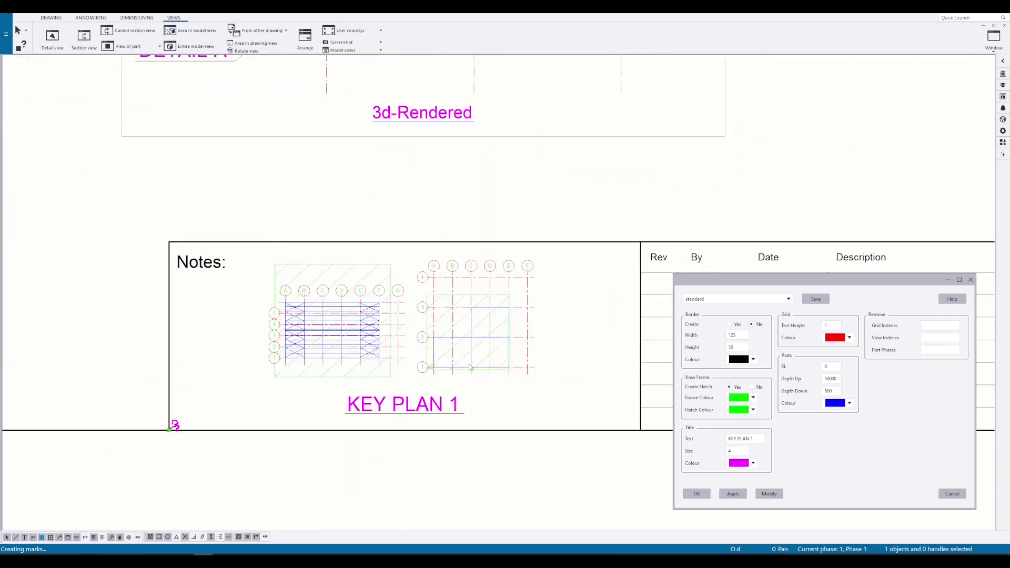
scroll(473, 389, "down", 3)
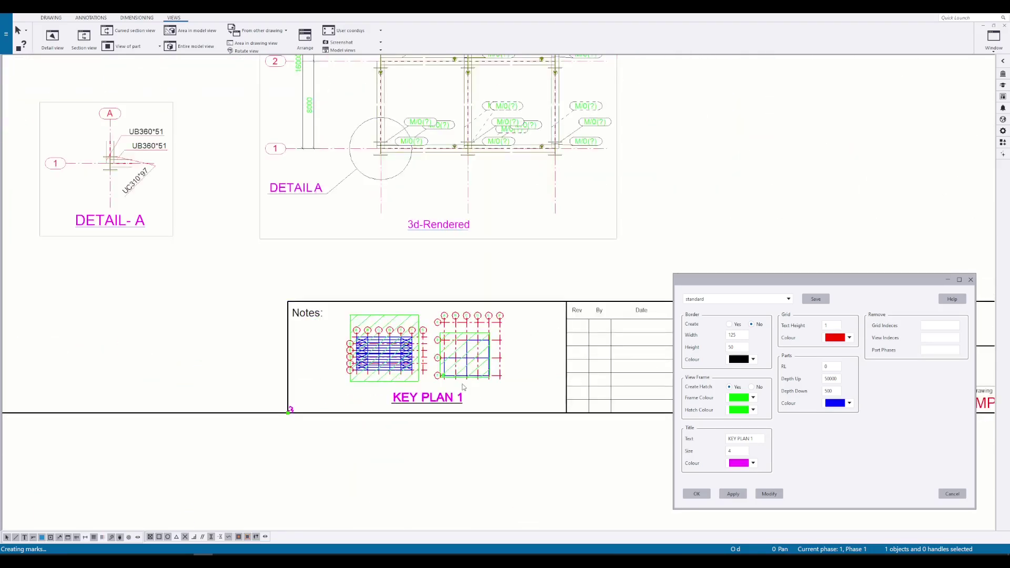
left_click(173, 236)
left_click_drag(132, 186, 205, 245)
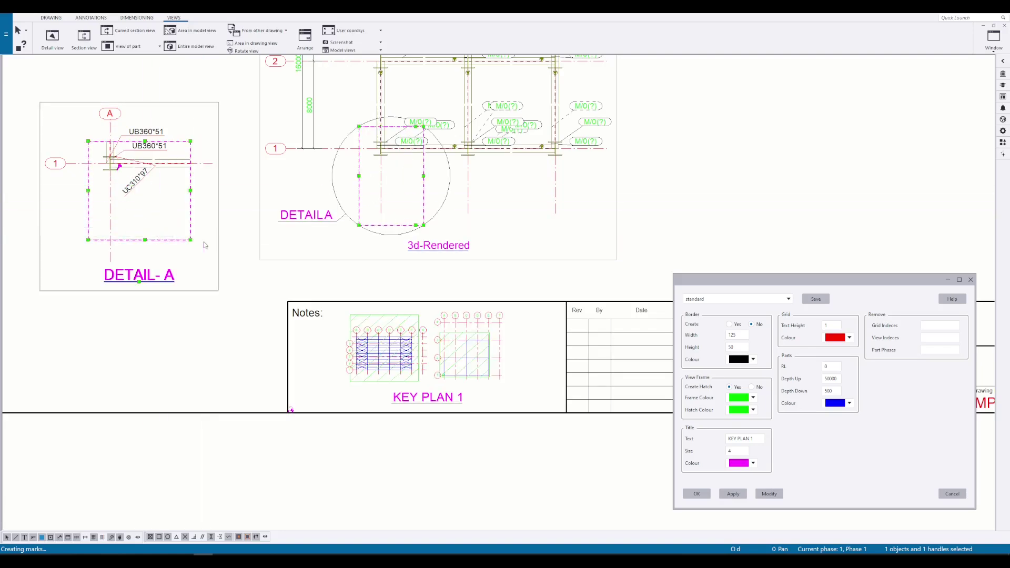
left_click(457, 363)
left_click(769, 493)
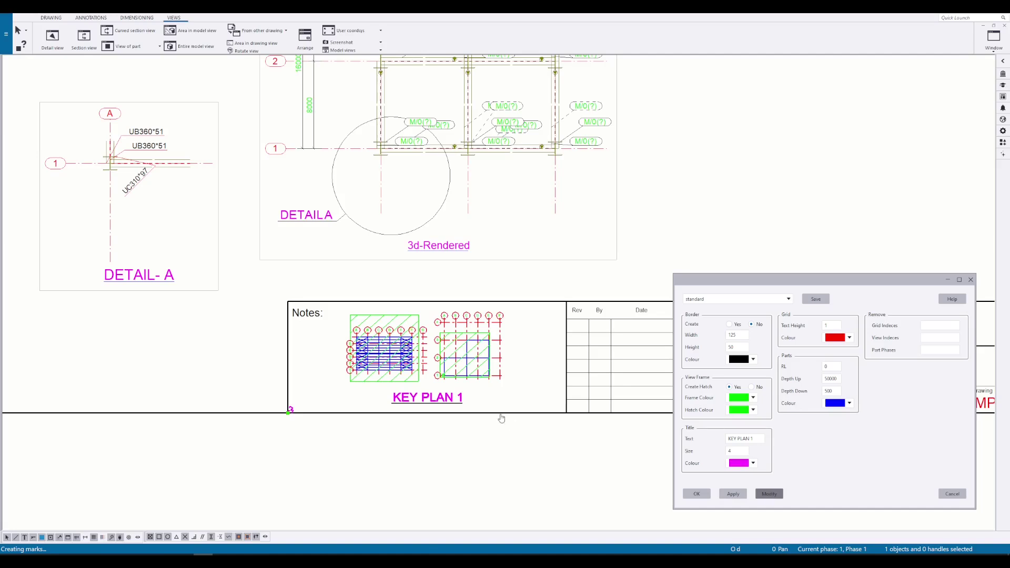
Step: Set Remove View Indexes and Grid Indexes to 0 on the key plan
scroll(444, 384, "up", 3)
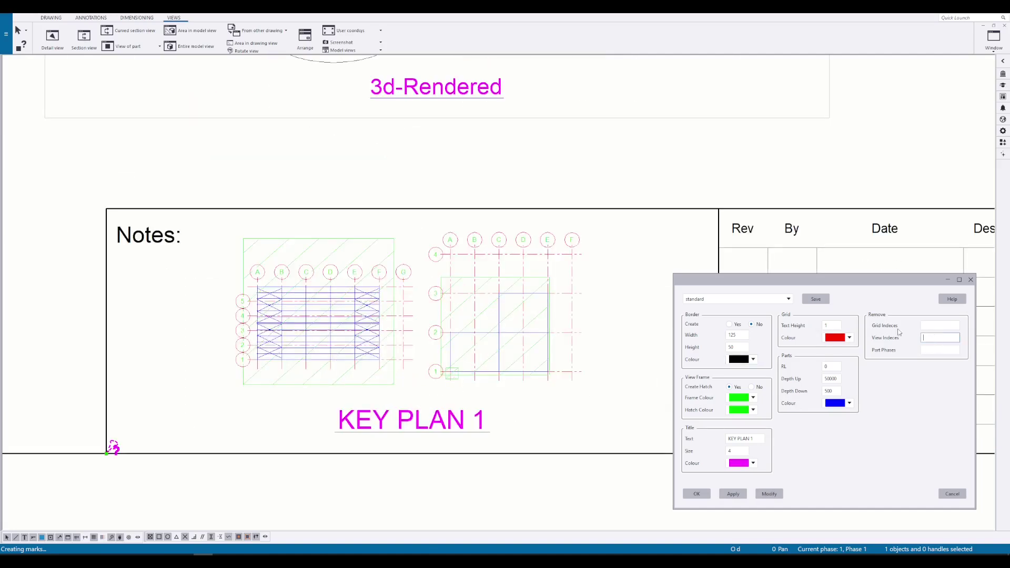
left_click(926, 345)
type("0")
left_click(777, 494)
type("0")
left_click(771, 494)
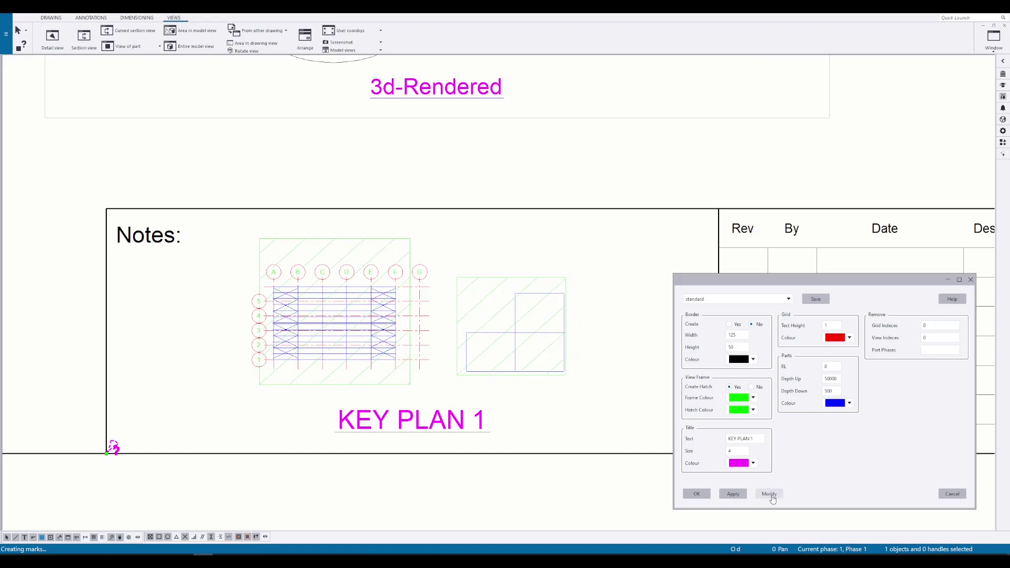